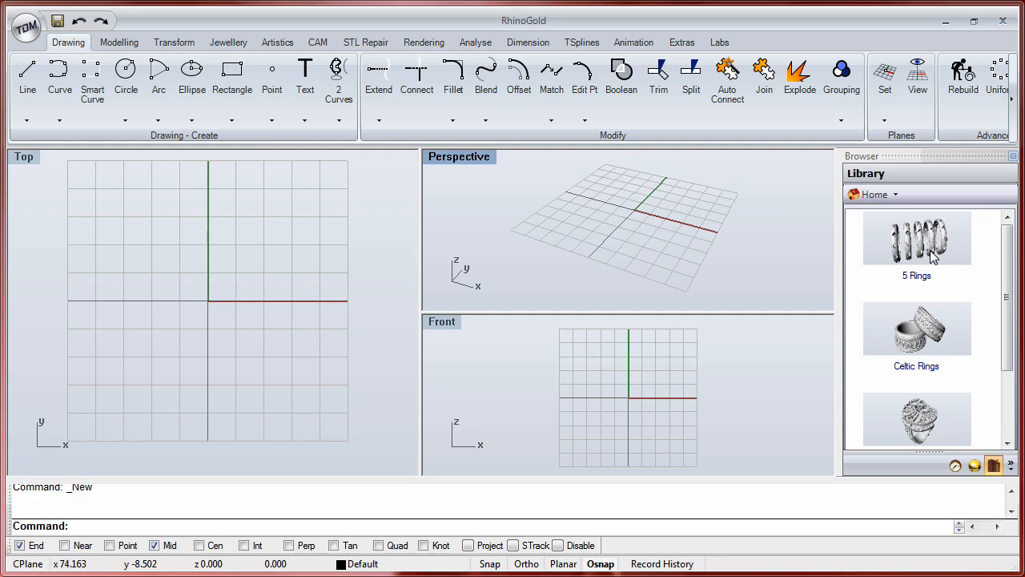
Insert the 5 Rings library model into the maximized Perspective view with the default rotation angle.
mouse_move(1007, 319)
mouse_down()
mouse_move(1011, 410)
mouse_move(1010, 311)
mouse_up()
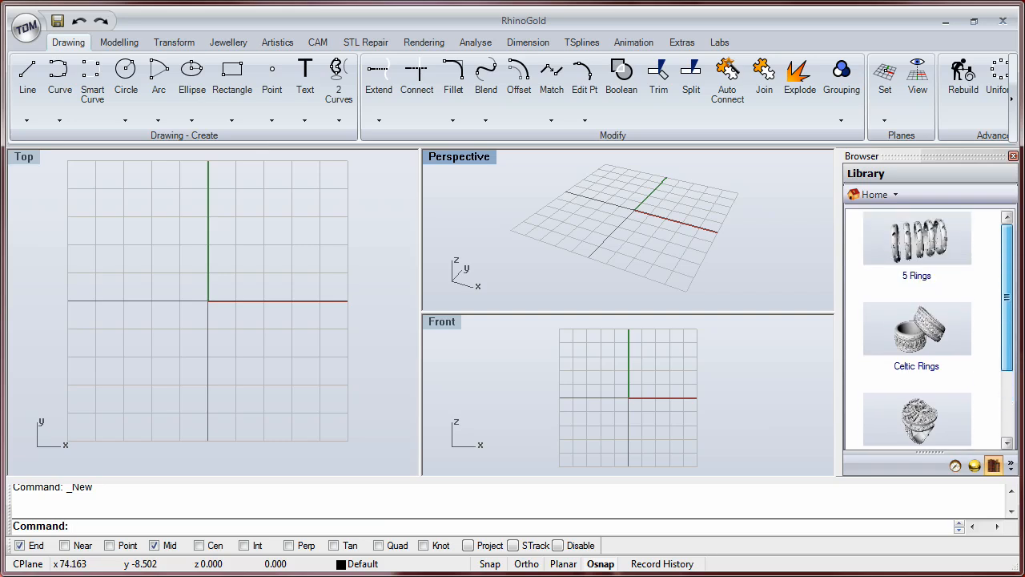
double_click(466, 164)
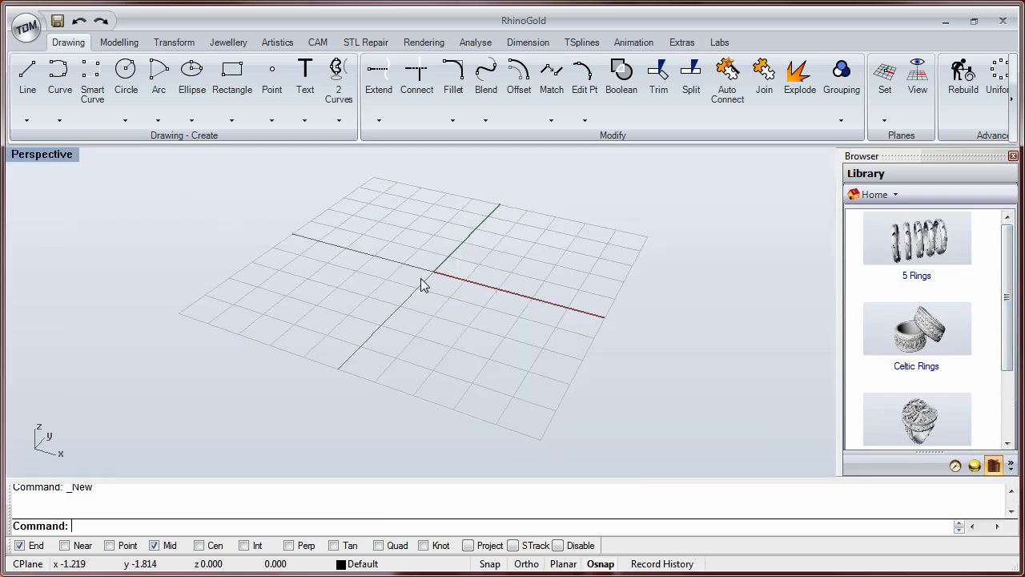
right_drag(428, 290, 478, 313)
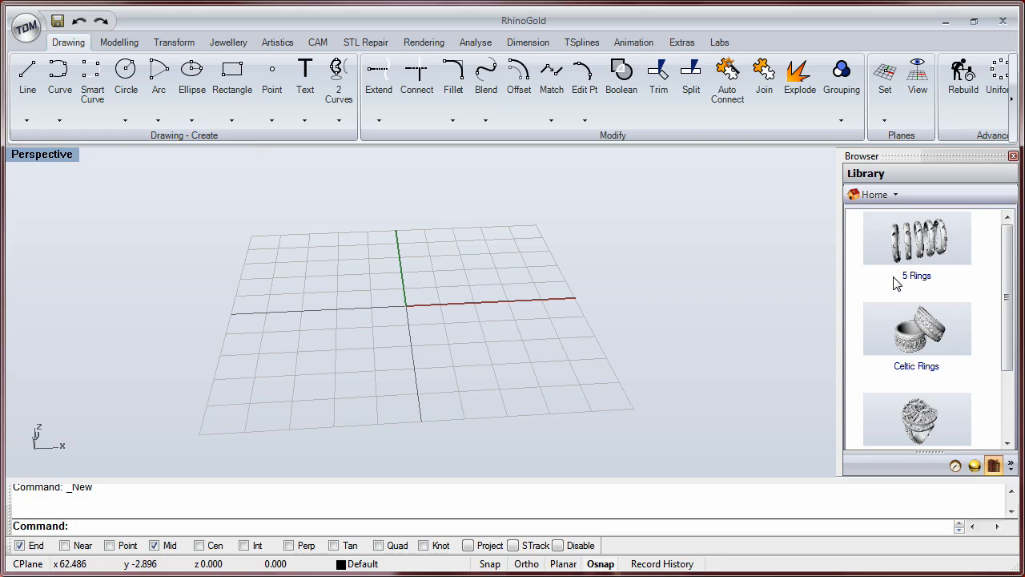
drag(919, 239, 777, 284)
key(Return)
mouse_move(419, 344)
right_down()
mouse_move(608, 315)
mouse_move(488, 325)
right_up()
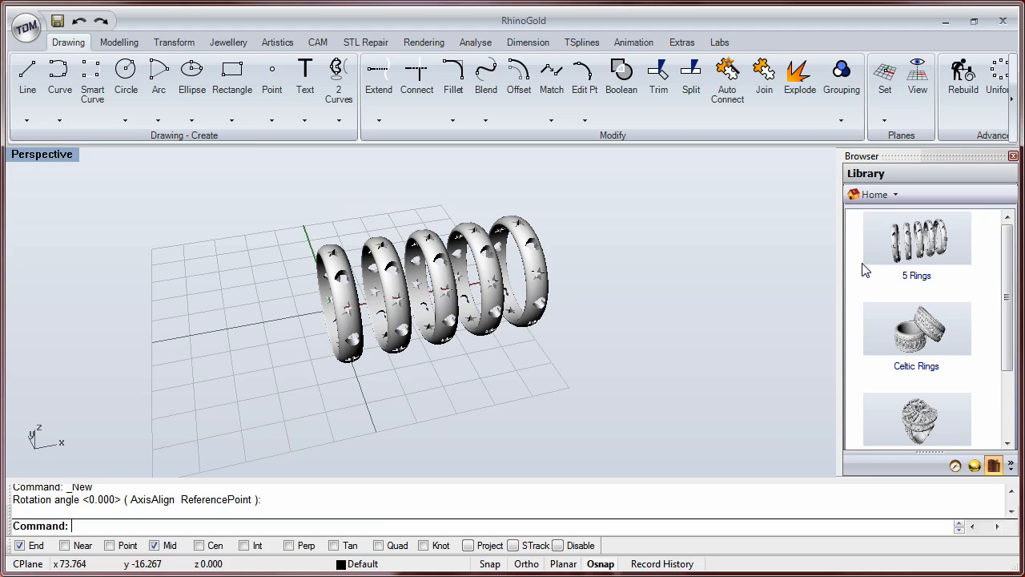
click(26, 28)
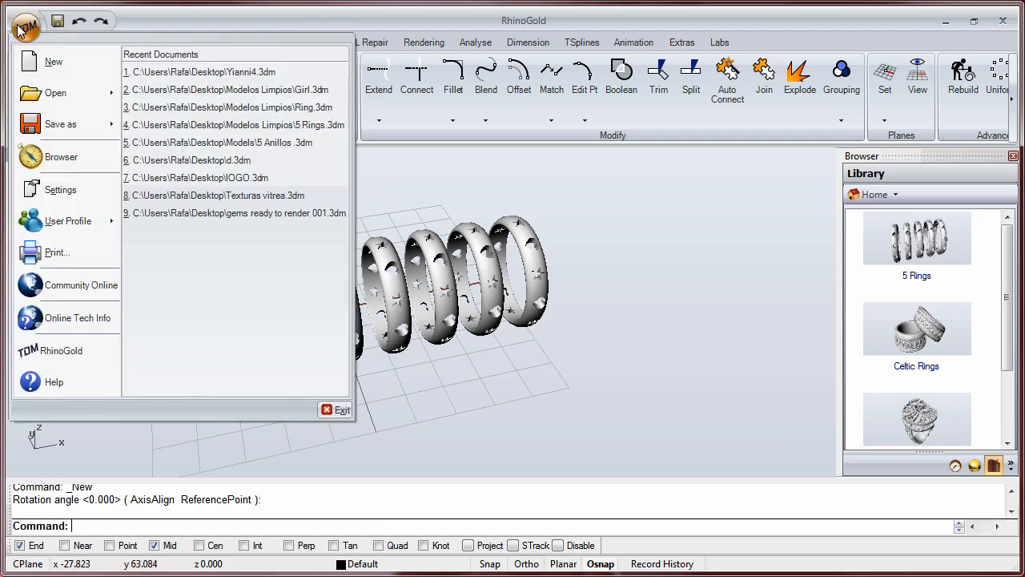
mouse_move(48, 98)
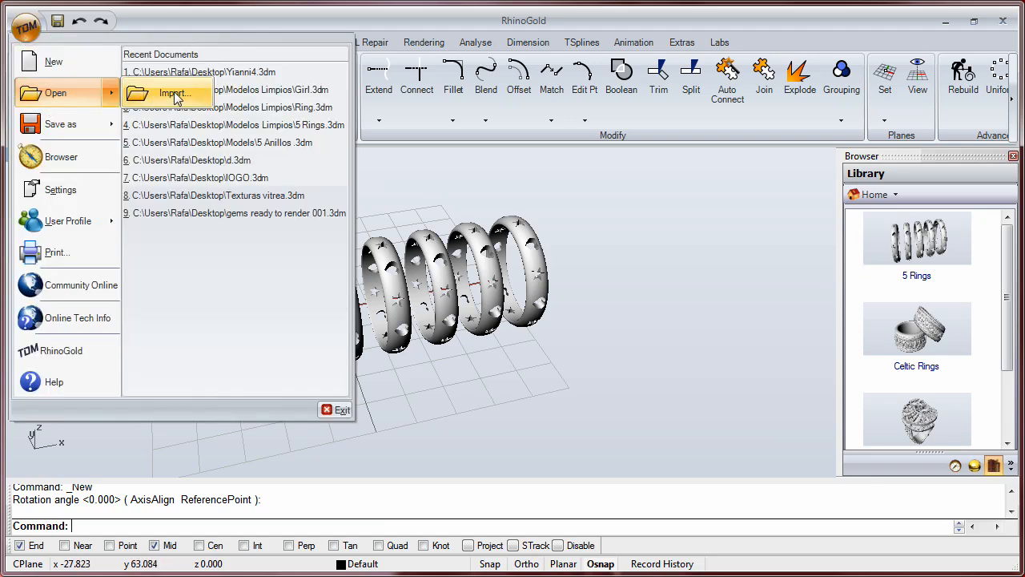
click(38, 27)
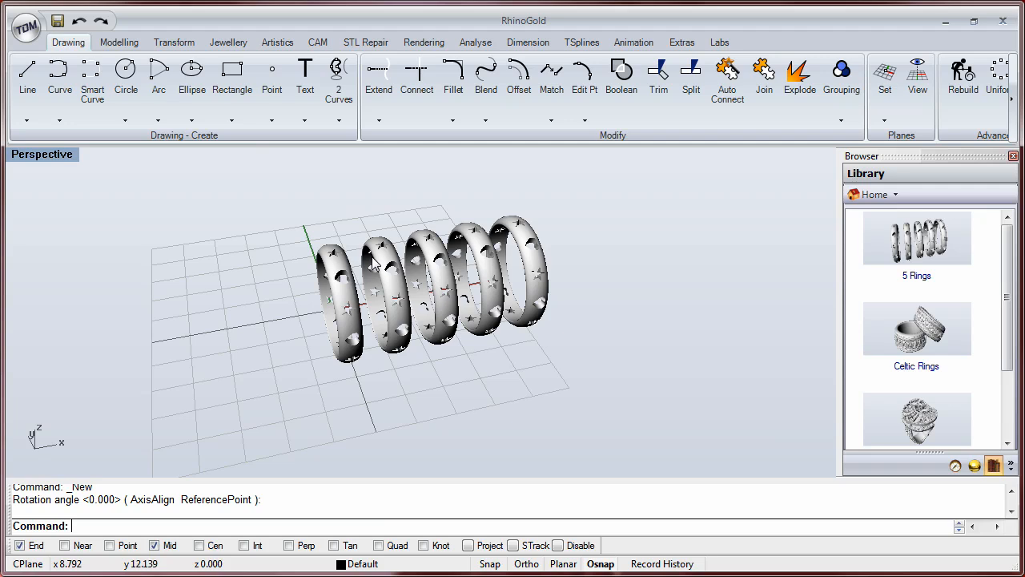
Start Render Studio for Brazil r/s and frame all five rings inside the render safe area.
right_drag(403, 280, 416, 278)
scroll(417, 278, up, 4)
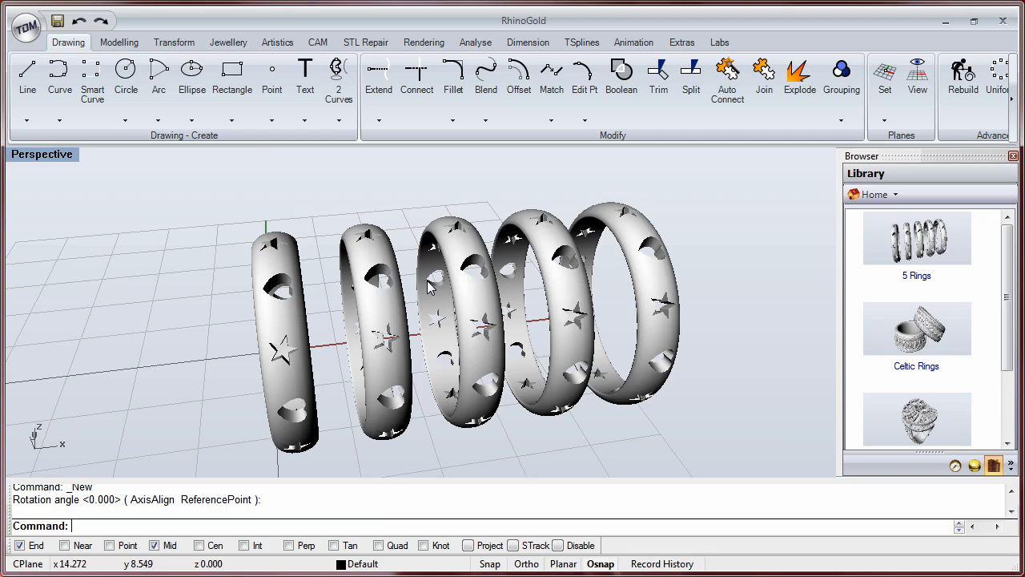
click(424, 42)
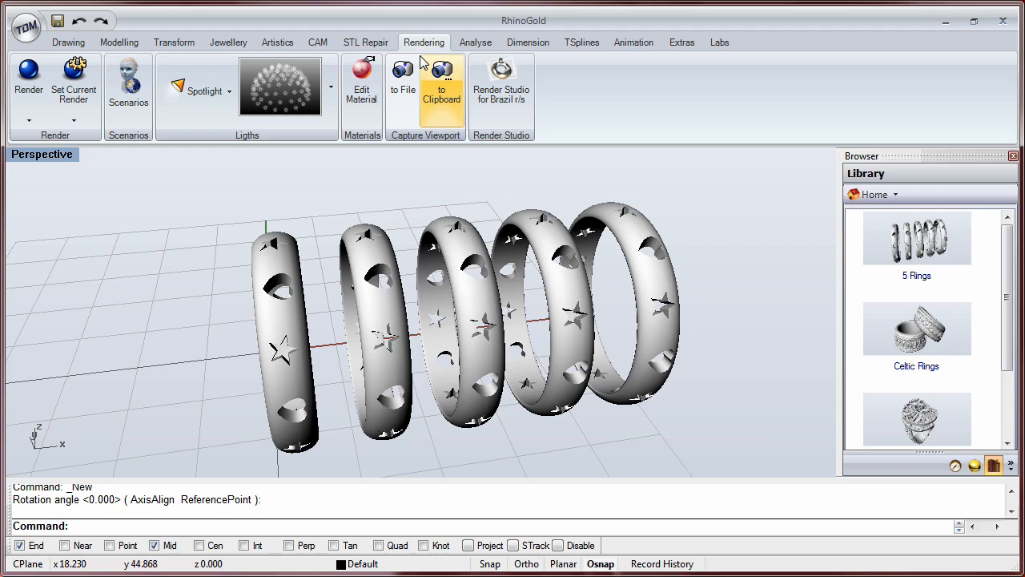
click(500, 105)
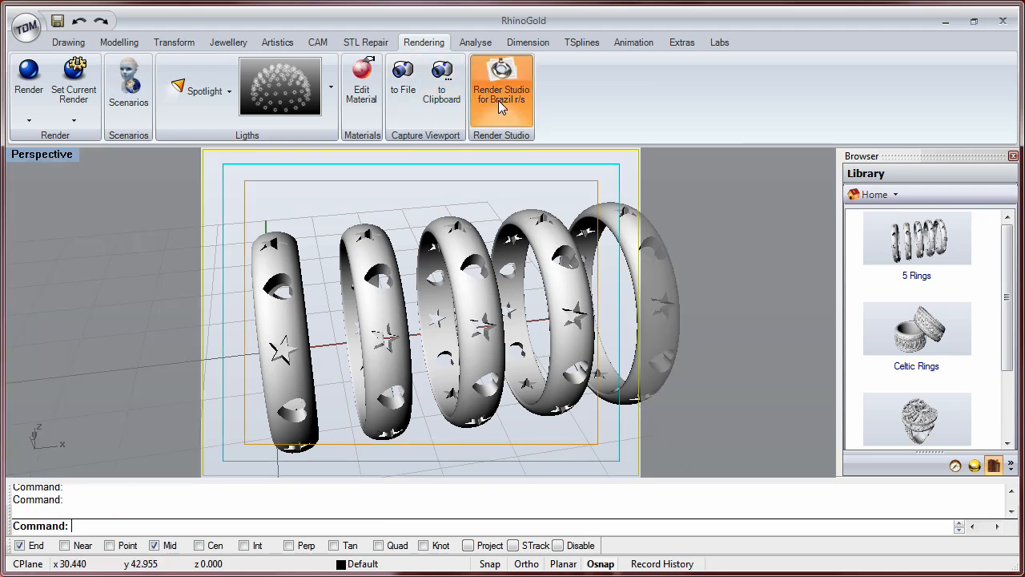
drag(496, 84, 805, 70)
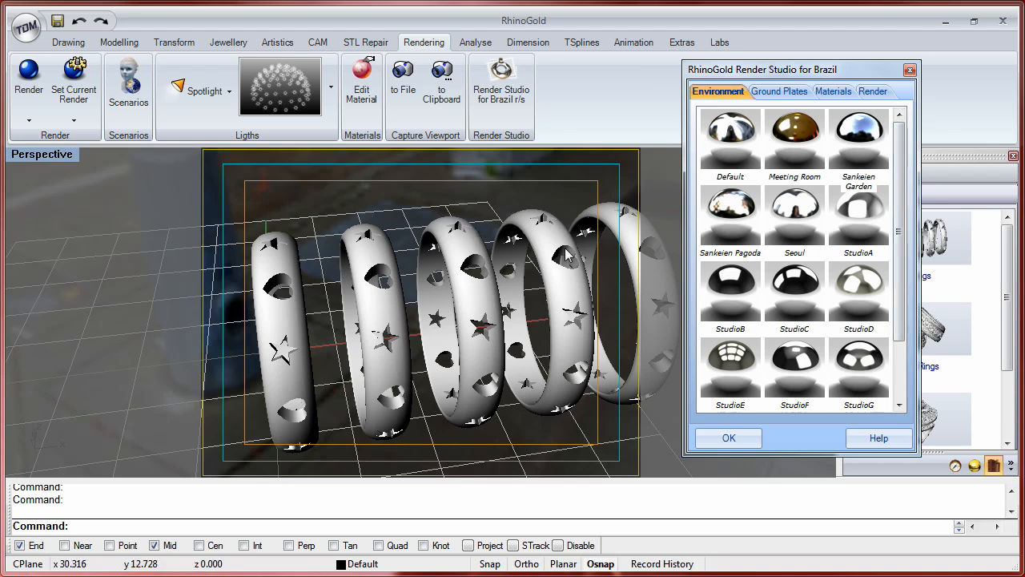
right_drag(527, 254, 497, 257)
ctrl+right_drag(497, 256, 462, 287)
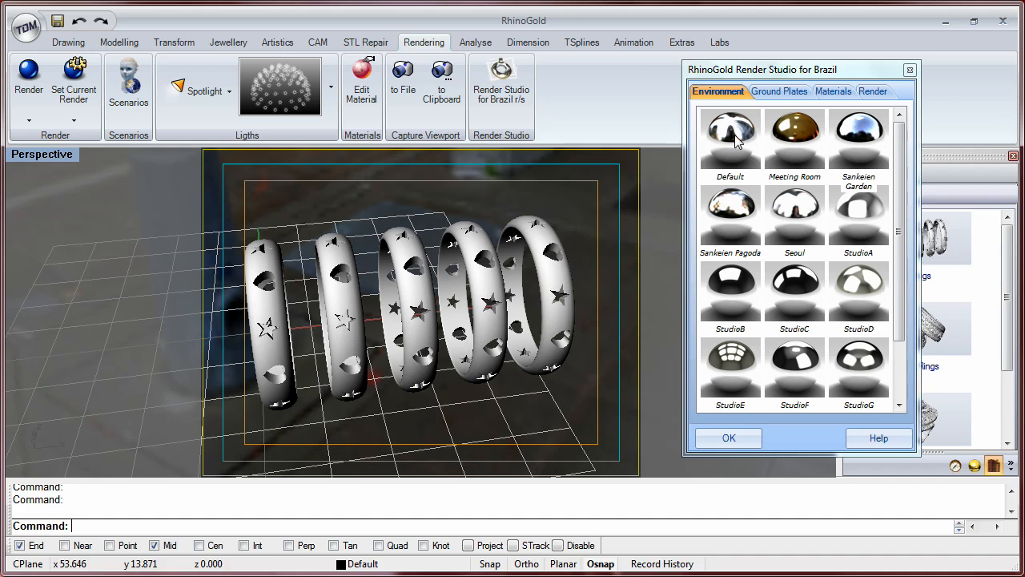
right_drag(528, 356, 513, 376)
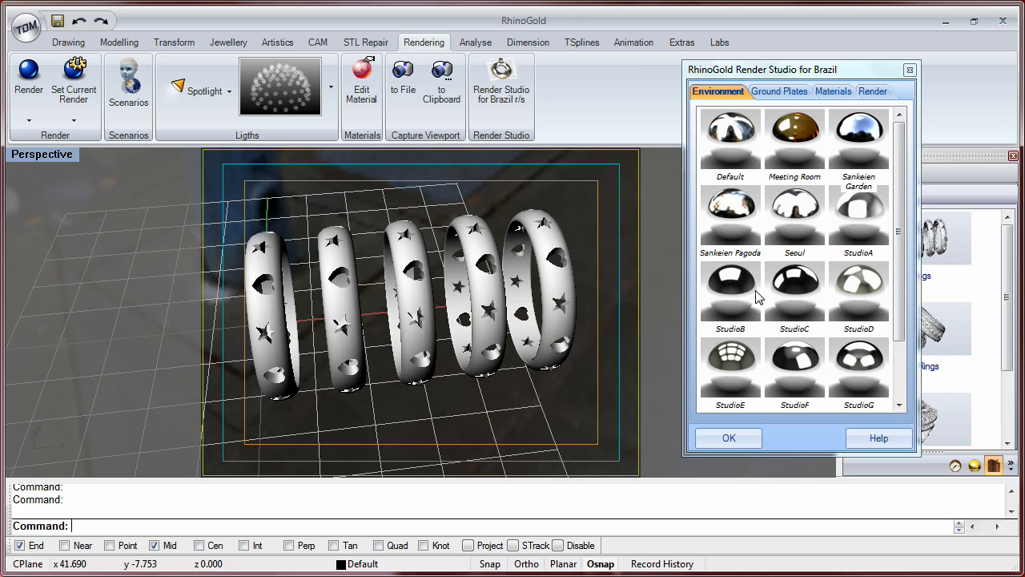
Try the StudioE environment on the ring scene and set the environment to Default.
click(740, 366)
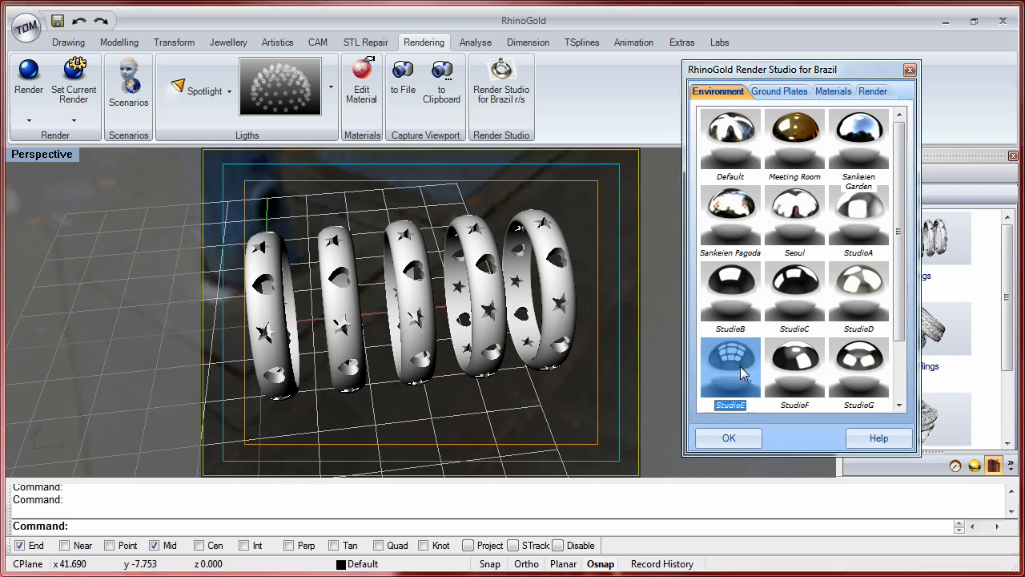
right_drag(402, 343, 478, 345)
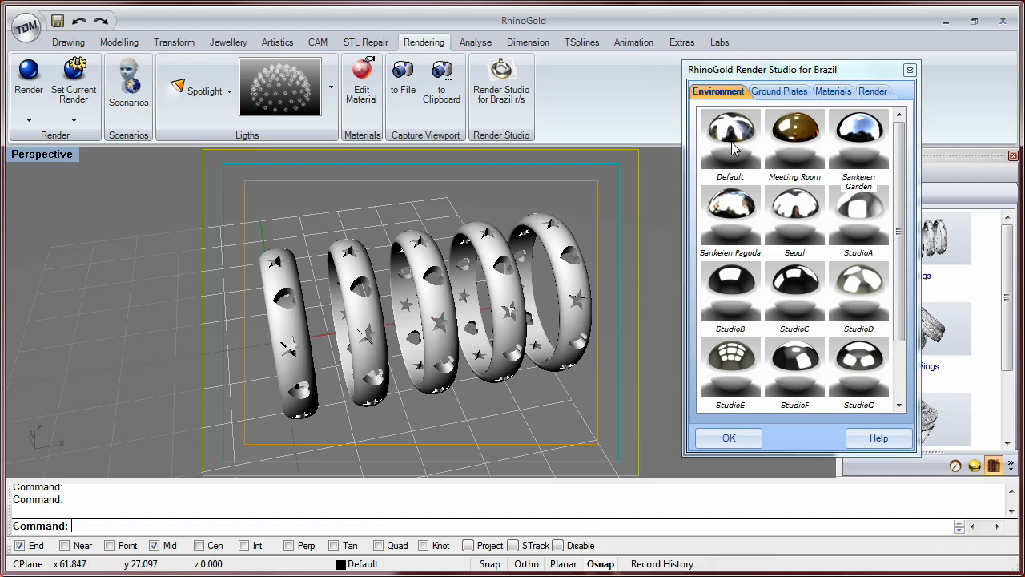
click(733, 148)
Look through the available ground plate categories, including the Arquitecture and Wood collections.
click(776, 93)
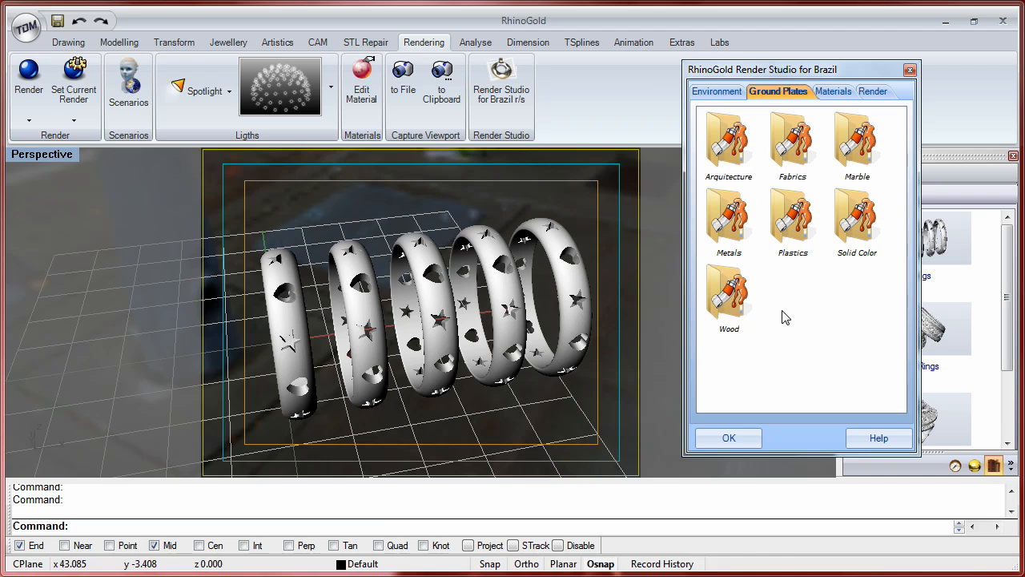
double_click(718, 151)
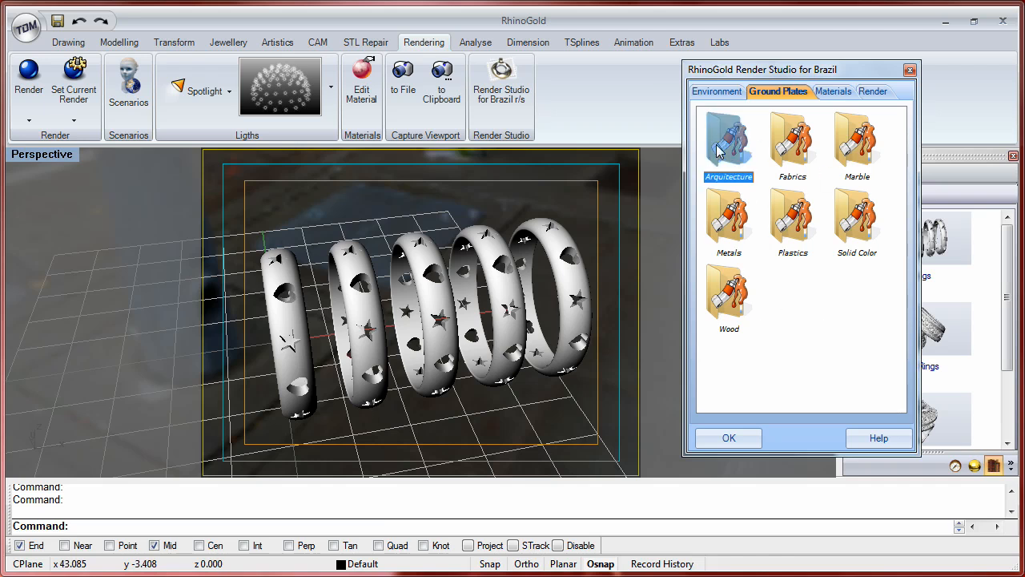
mouse_move(904, 172)
mouse_down()
mouse_move(903, 240)
mouse_move(904, 160)
mouse_up()
double_click(740, 138)
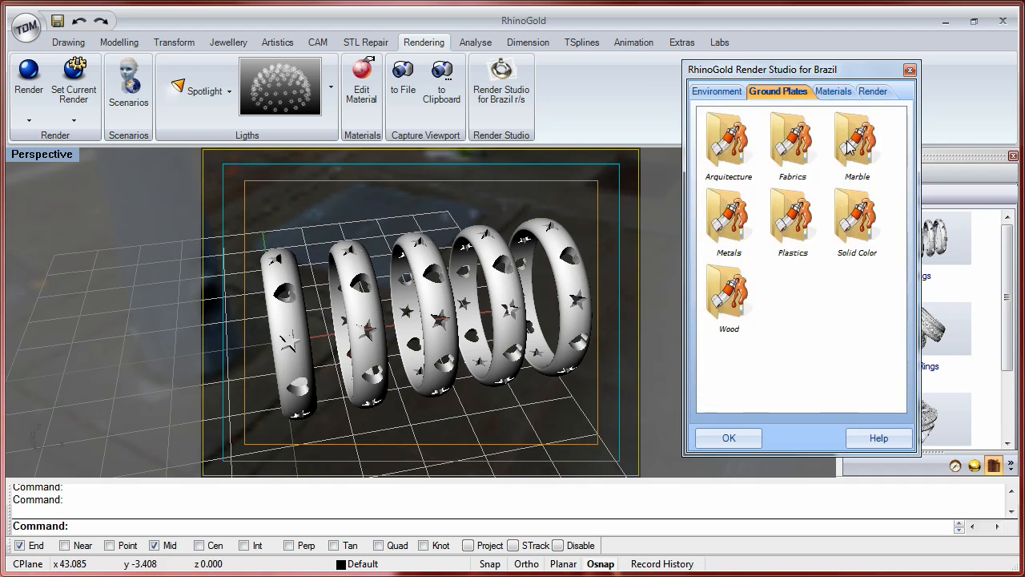
double_click(733, 290)
drag(900, 232, 900, 182)
double_click(730, 153)
Place a Concrete 01 ground plate from the Arquitecture collection under the rings.
double_click(732, 149)
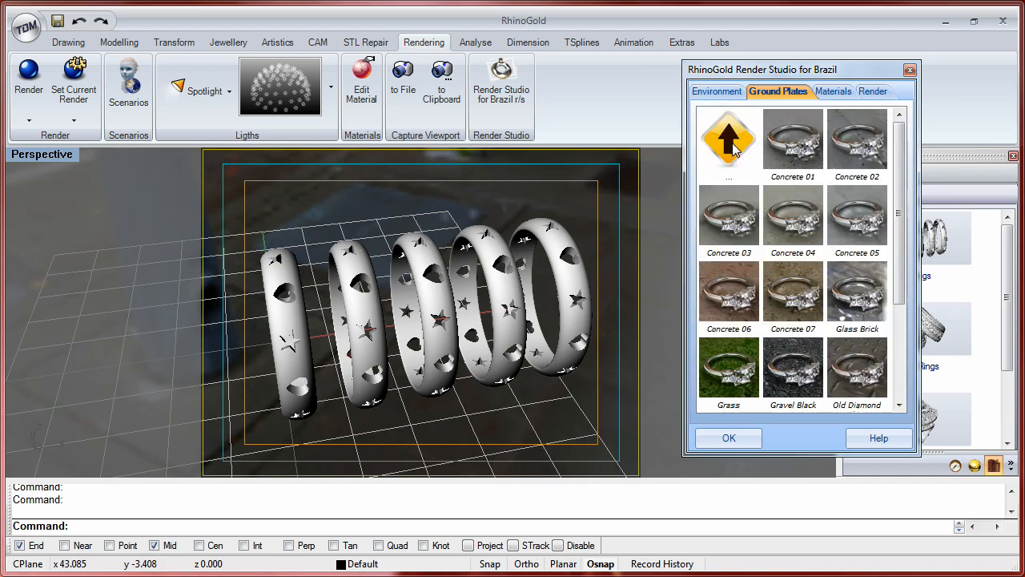
double_click(797, 140)
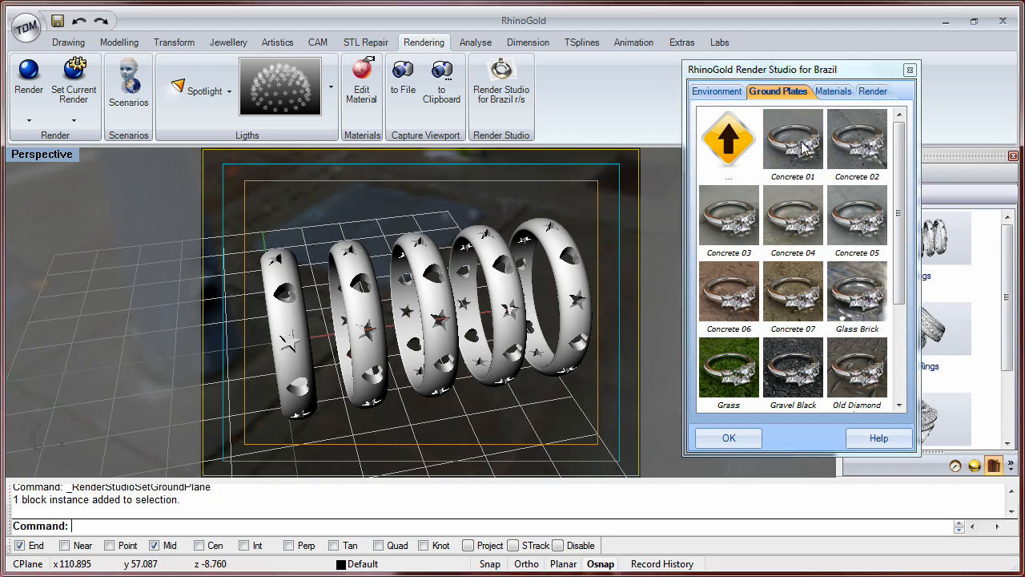
right_drag(479, 372, 439, 357)
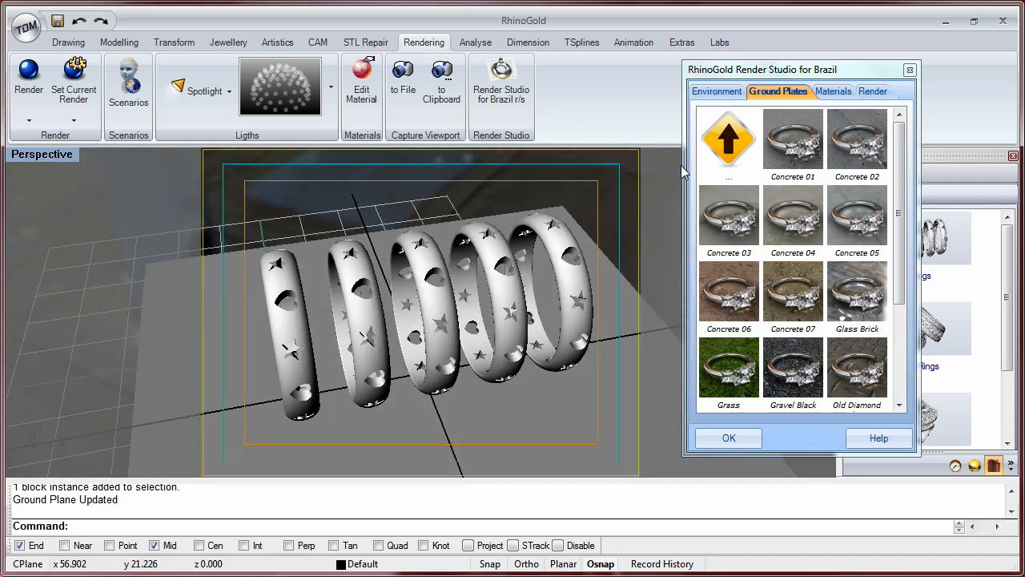
click(718, 92)
click(773, 96)
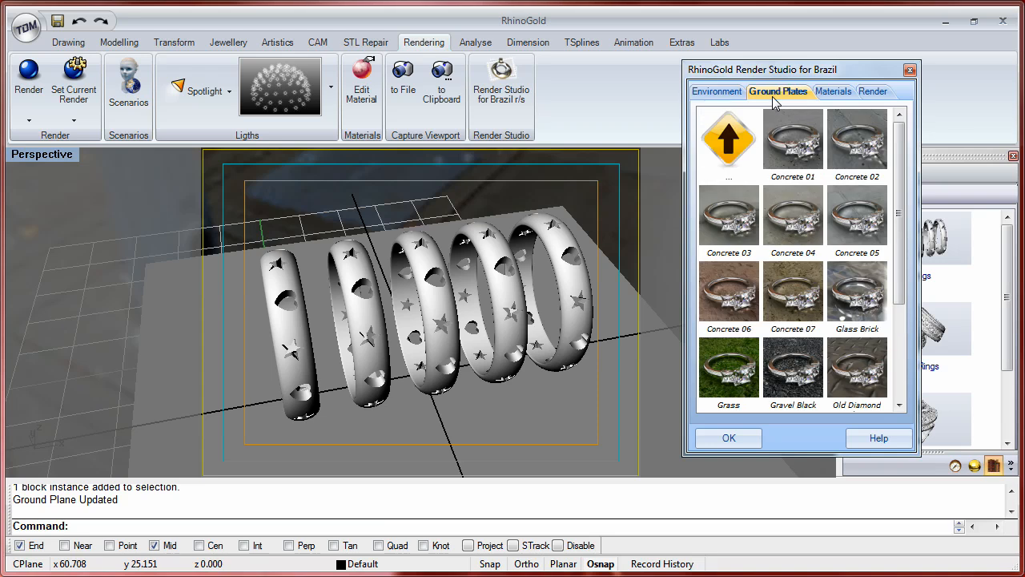
Look through the Gems collection of render materials.
click(834, 93)
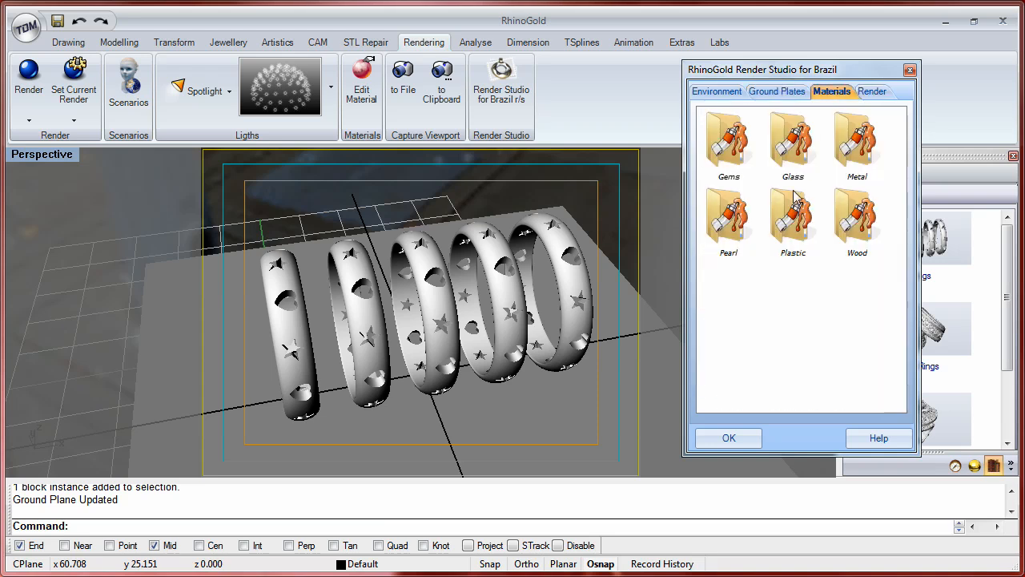
double_click(726, 141)
mouse_move(899, 143)
mouse_down()
mouse_move(909, 375)
mouse_move(909, 130)
mouse_up()
double_click(731, 136)
Apply the Gold 14k Yellow Polish metal material to all five rings.
double_click(853, 147)
mouse_move(898, 150)
mouse_down()
mouse_move(901, 183)
mouse_move(900, 143)
mouse_up()
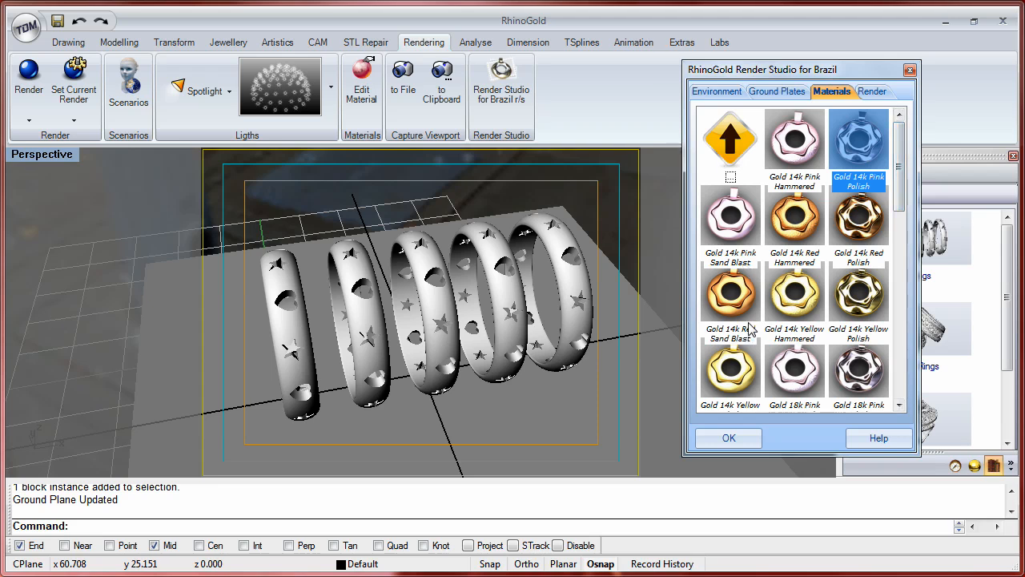
click(619, 311)
right_drag(547, 272, 552, 214)
drag(552, 212, 270, 285)
right_drag(415, 303, 425, 356)
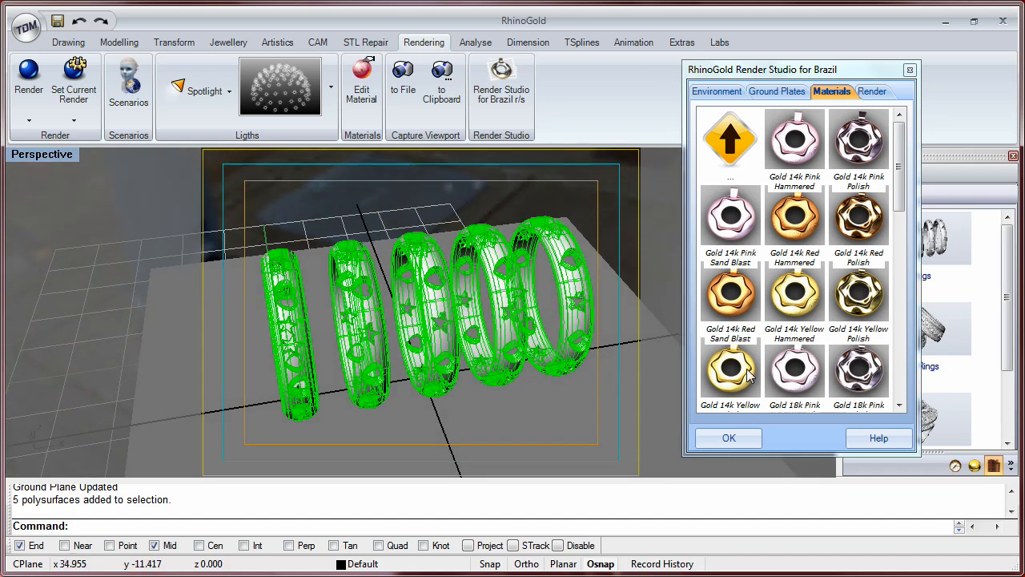
click(851, 298)
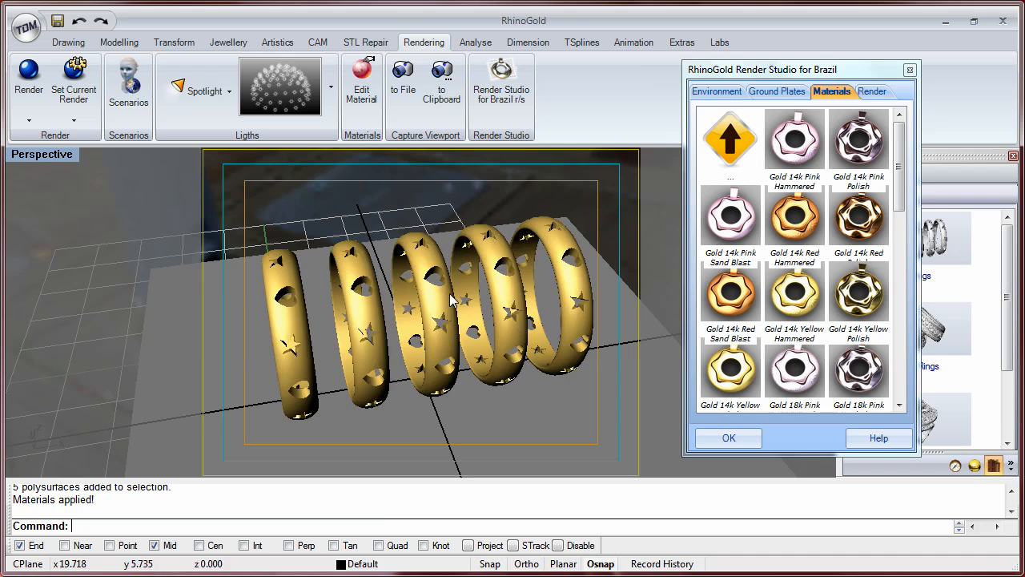
right_drag(451, 300, 430, 326)
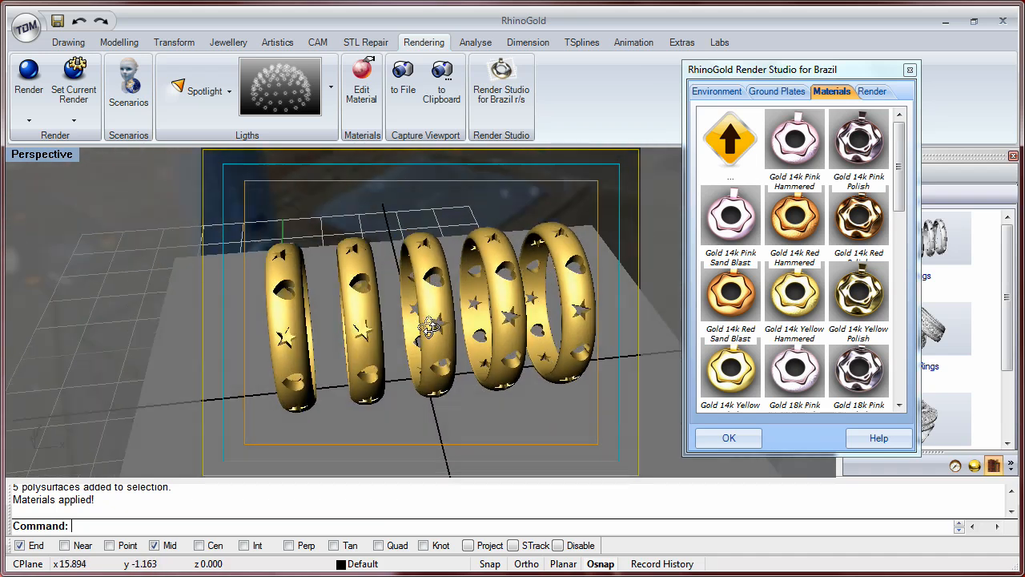
Render the ring scene at 640x480 using the highest render quality preset.
click(872, 92)
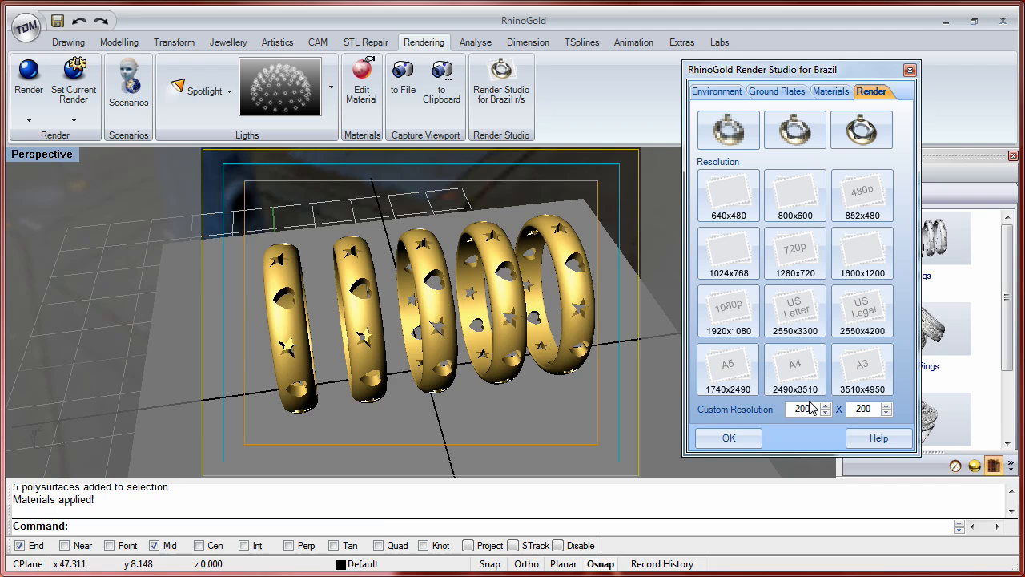
click(724, 196)
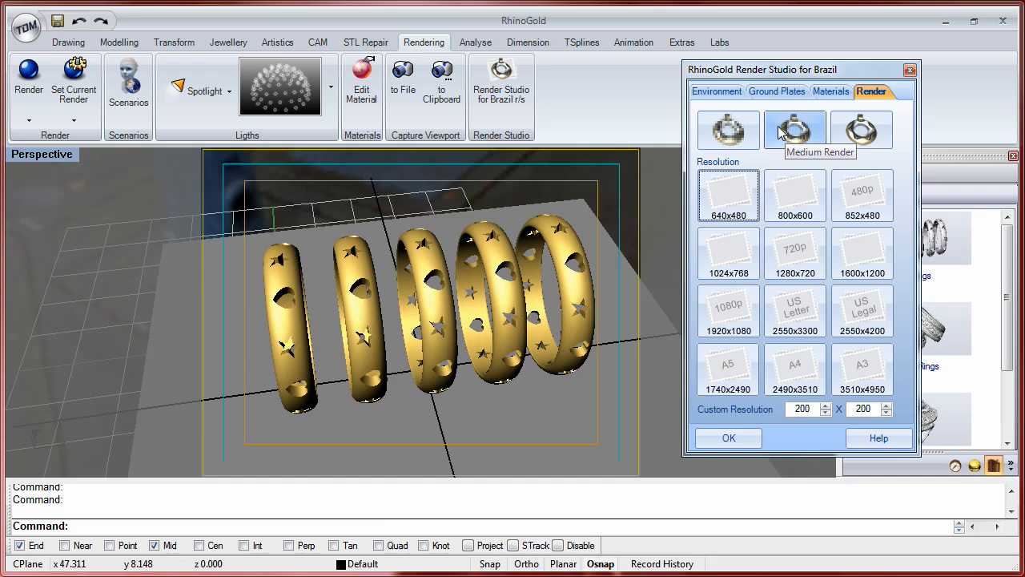
click(853, 137)
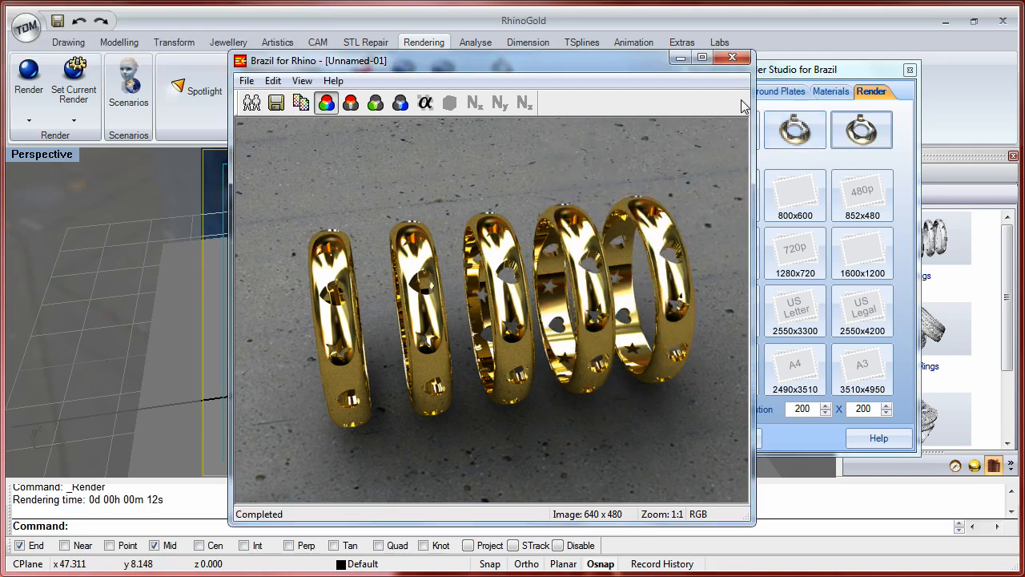
click(105, 502)
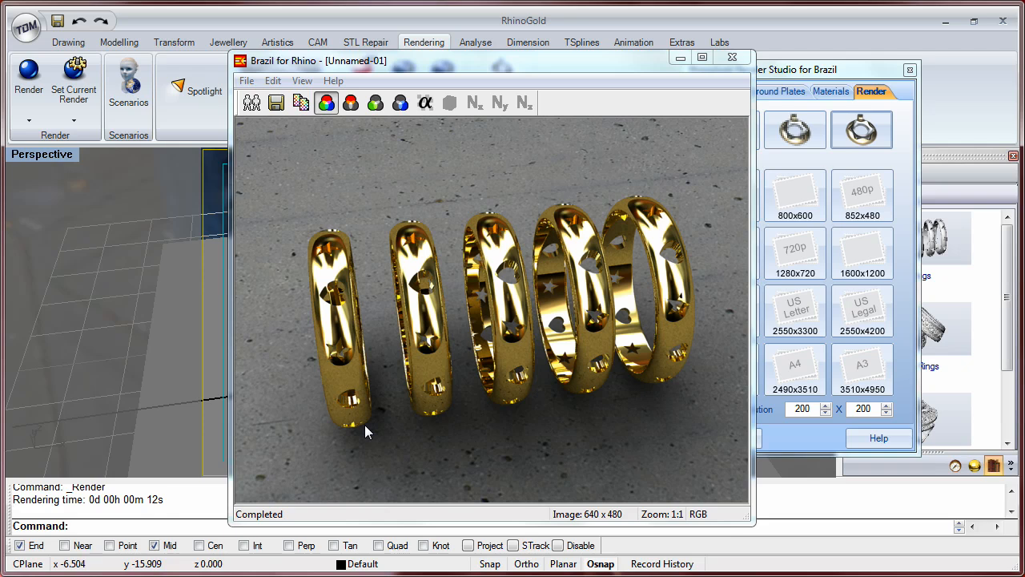
Save the rendered image to the Desktop as the JPEG file Render 1 and close the render window.
click(277, 106)
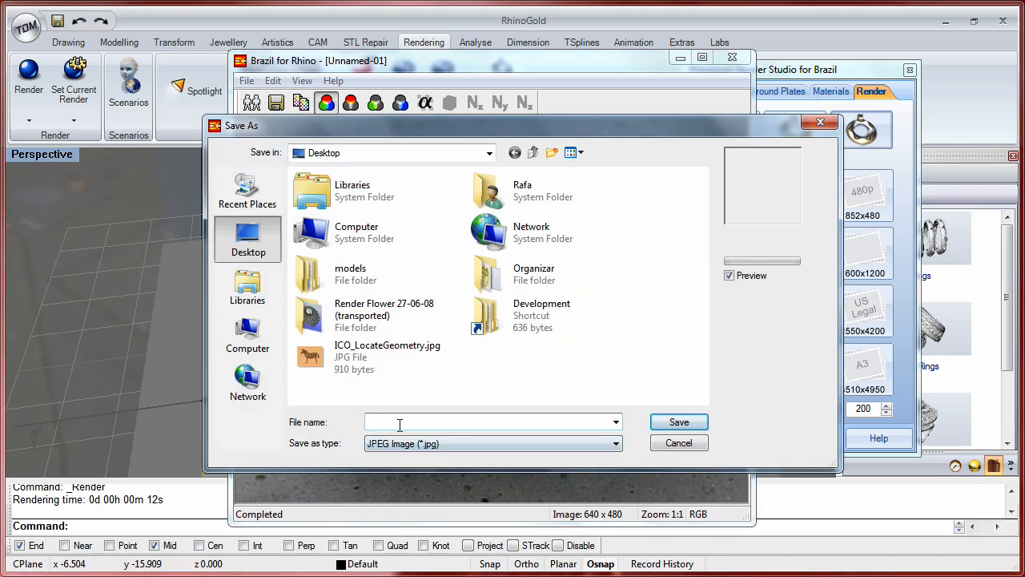
text(Render )
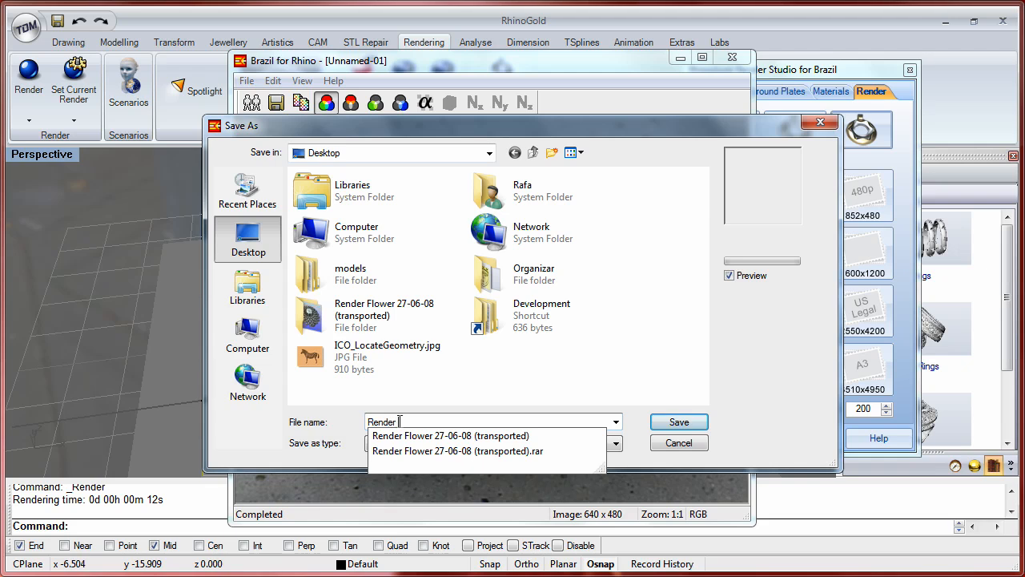
text(1)
key(Return)
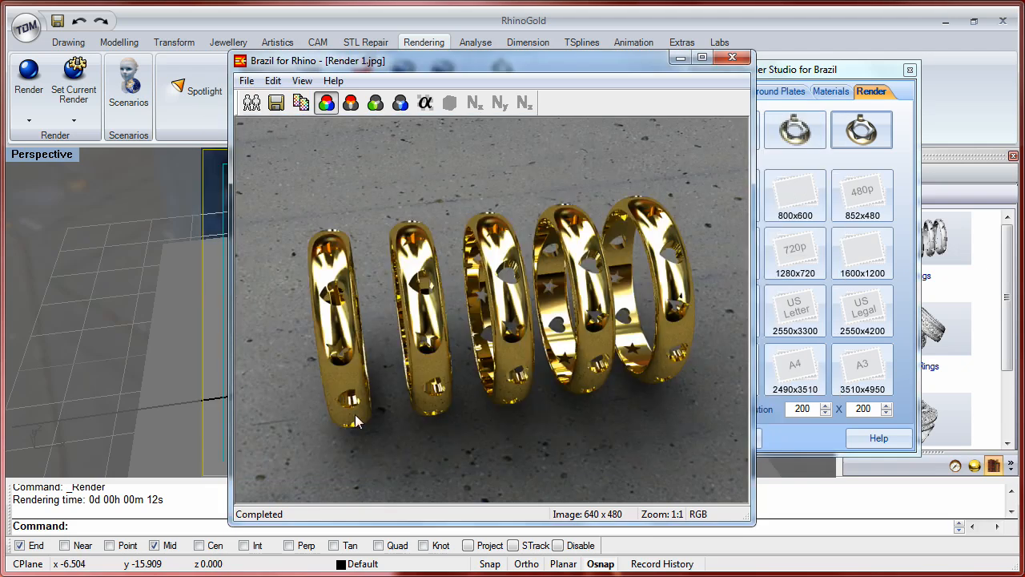
click(731, 59)
Apply the White Gold Polish metal material to the second and fourth rings.
click(837, 91)
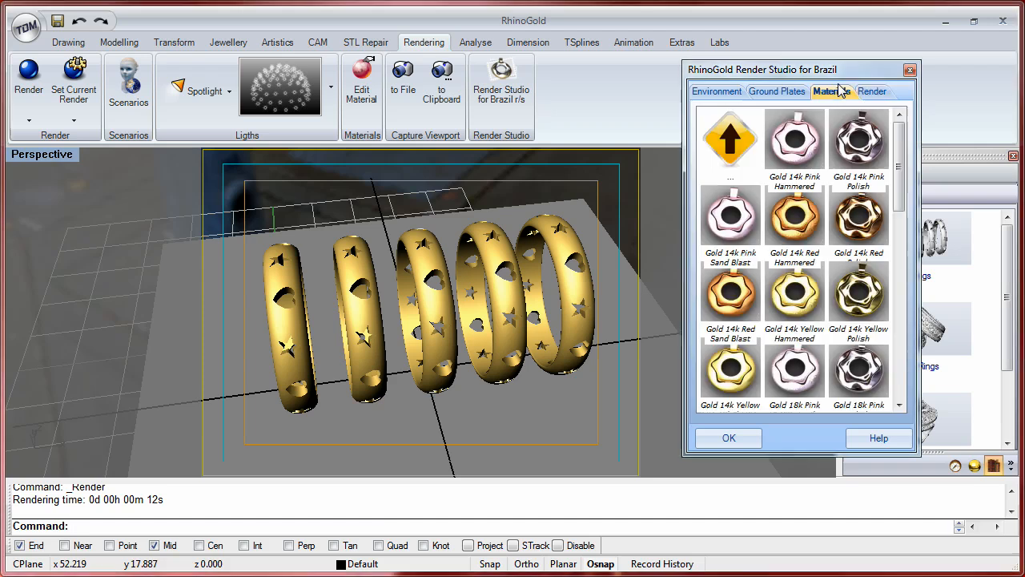
click(369, 290)
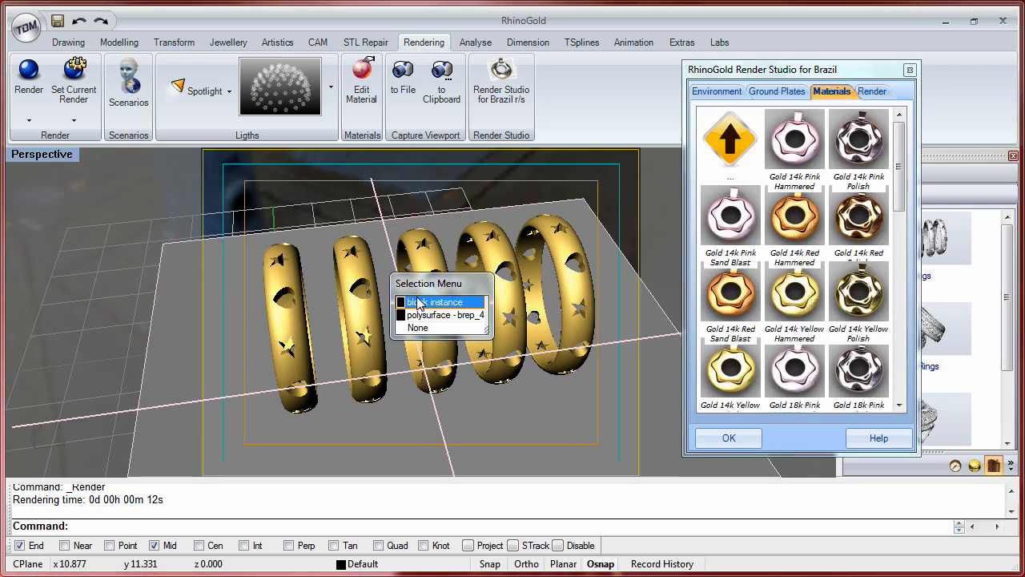
click(440, 314)
shift+click(517, 301)
drag(902, 197, 904, 389)
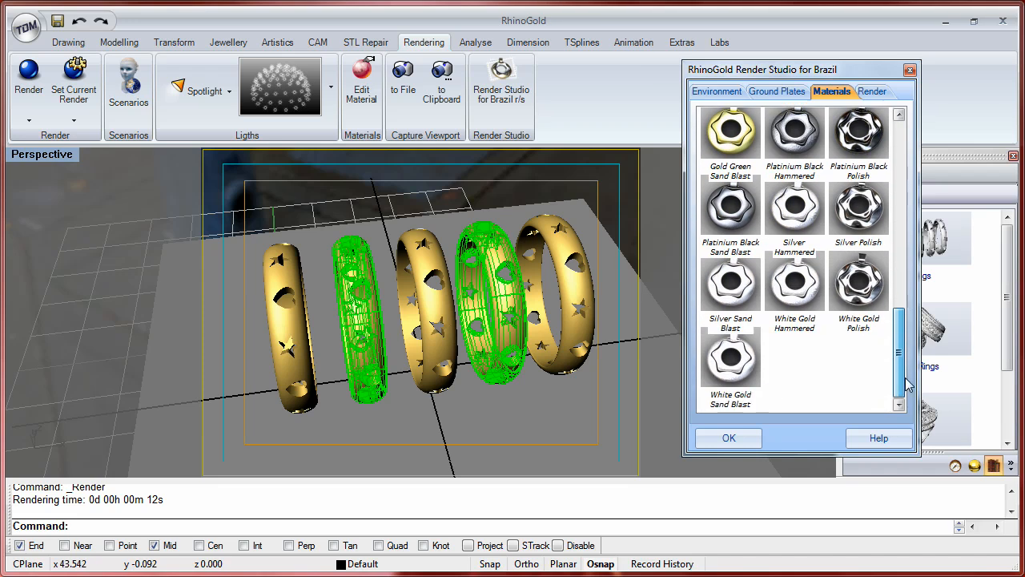
click(858, 279)
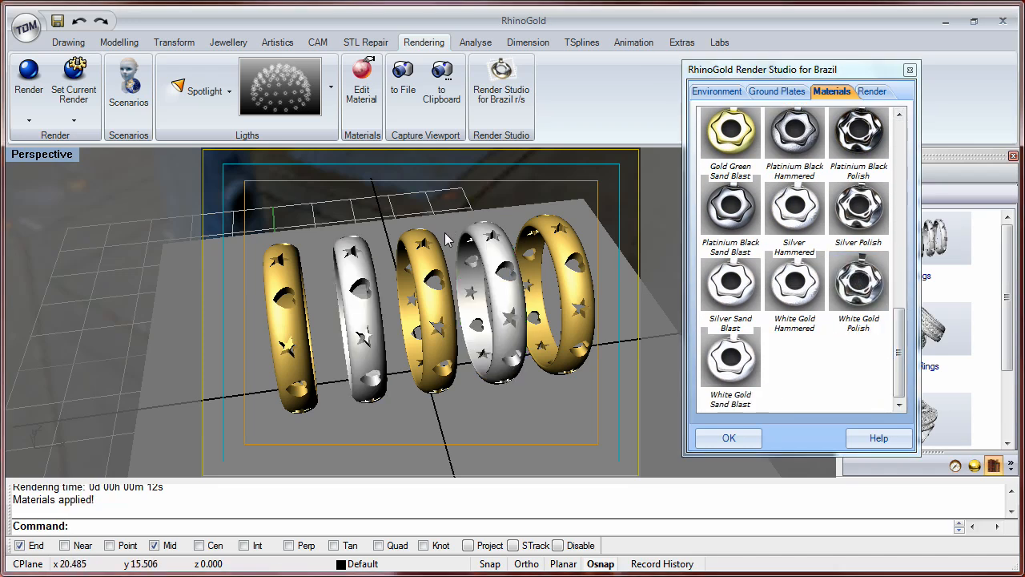
Render the gold and white-gold rings from a slightly rotated view with the High Quality Render preset.
right_drag(495, 285, 483, 327)
click(871, 90)
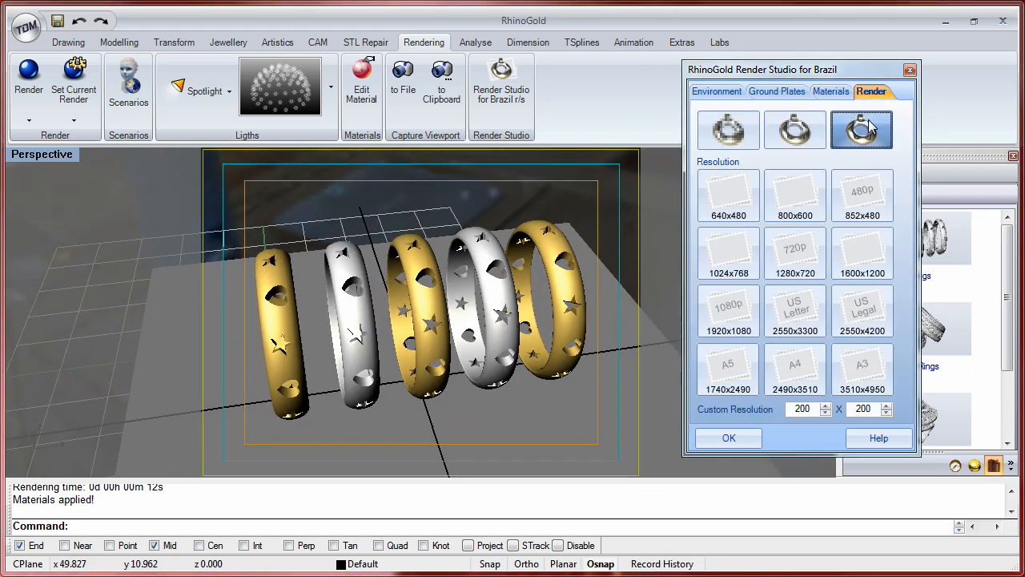
click(869, 129)
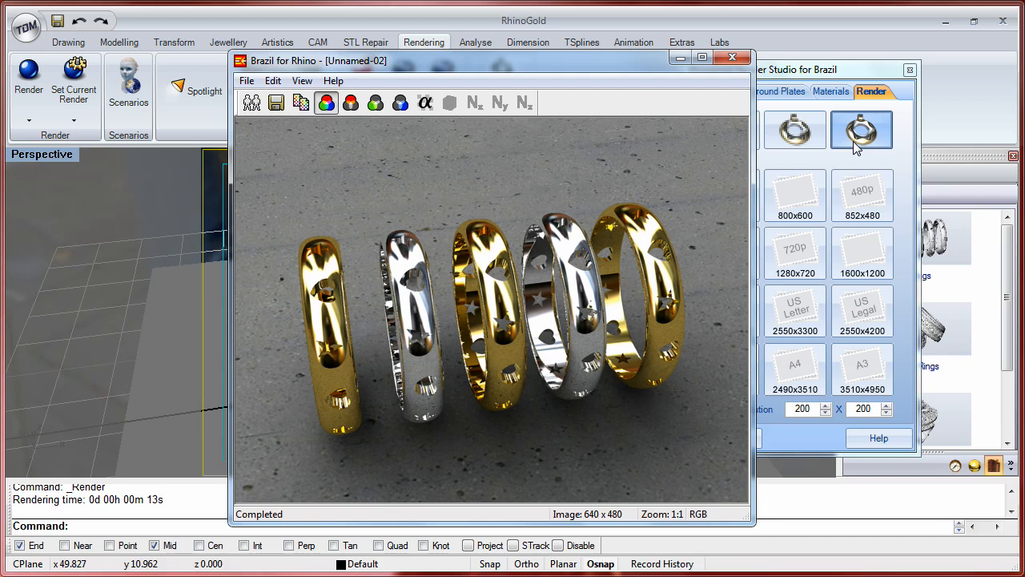
Save the rendered image to the Desktop as the JPEG file Render 2 and close the render window.
click(302, 104)
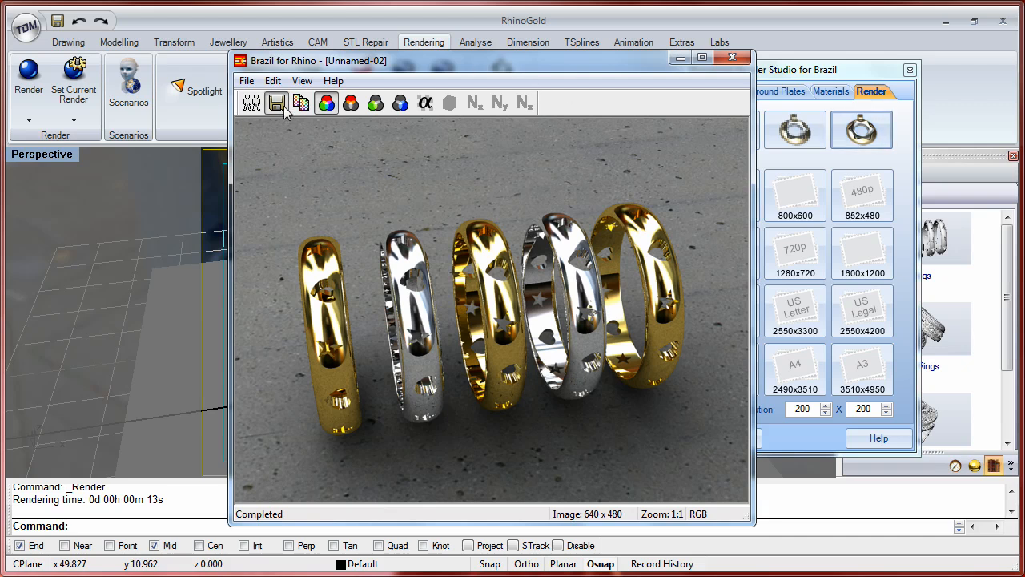
text(Render)
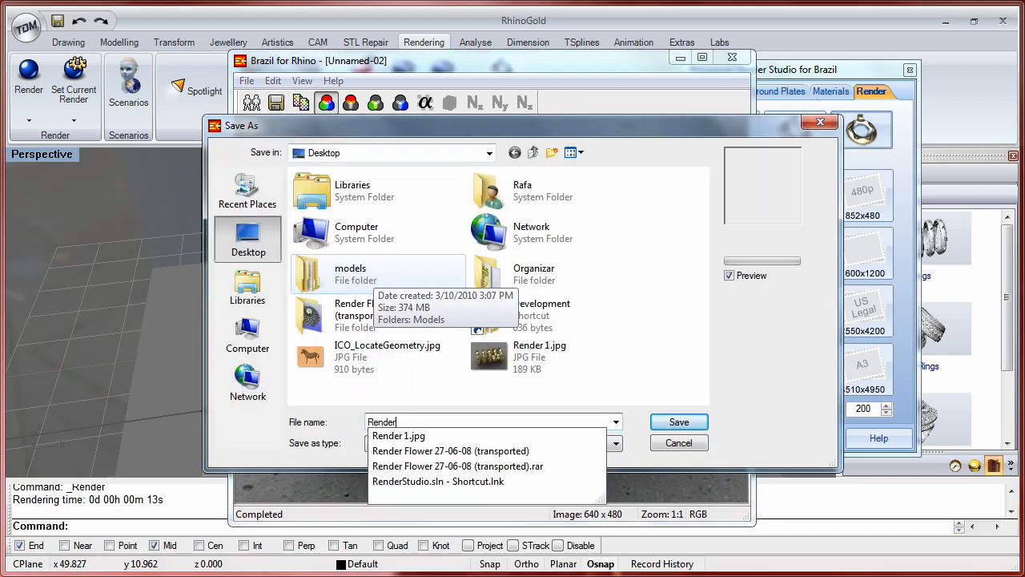
text( 2)
key(Return)
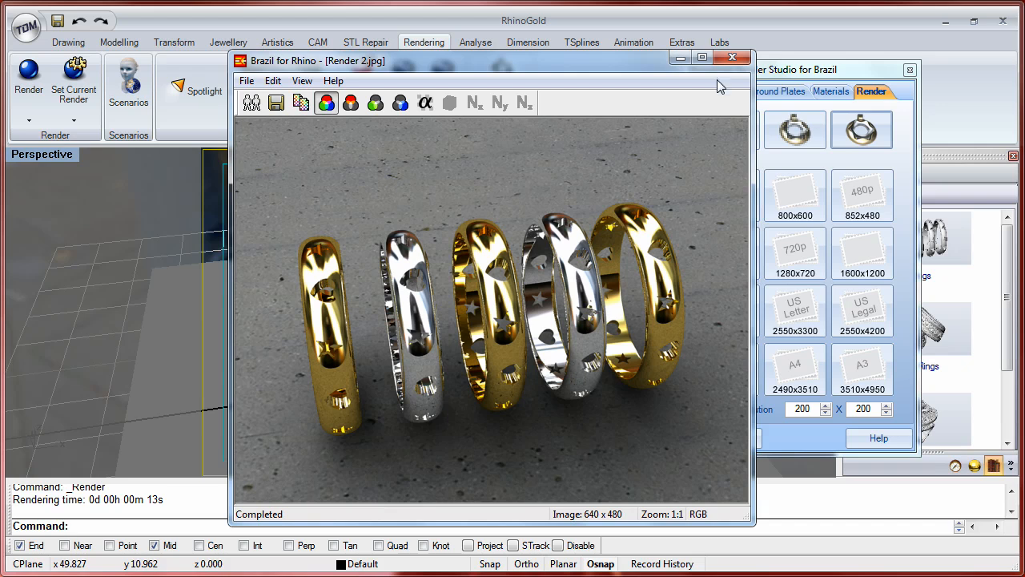
click(732, 57)
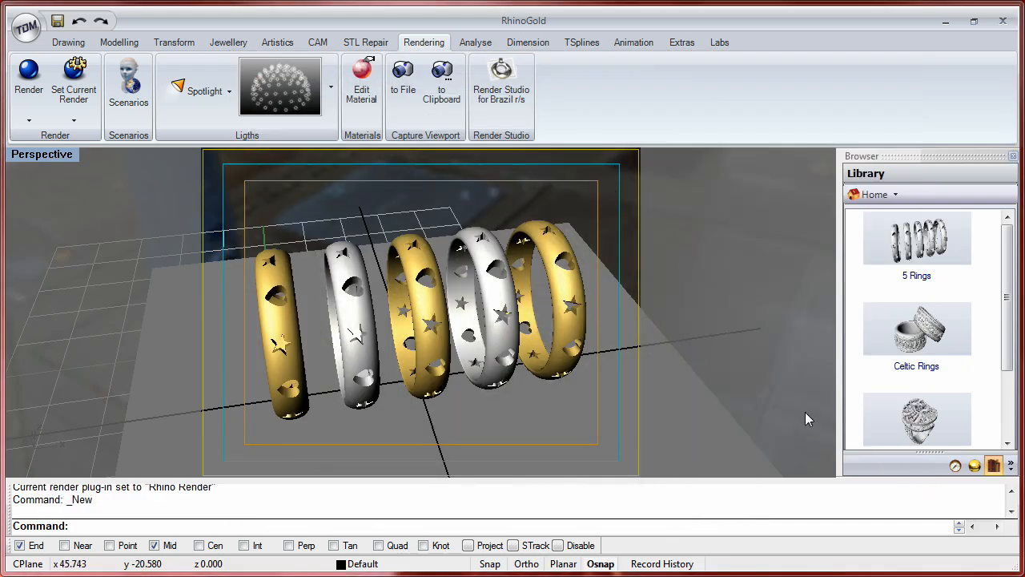
Start a new document without saving the changes to the untitled ring scene.
click(26, 27)
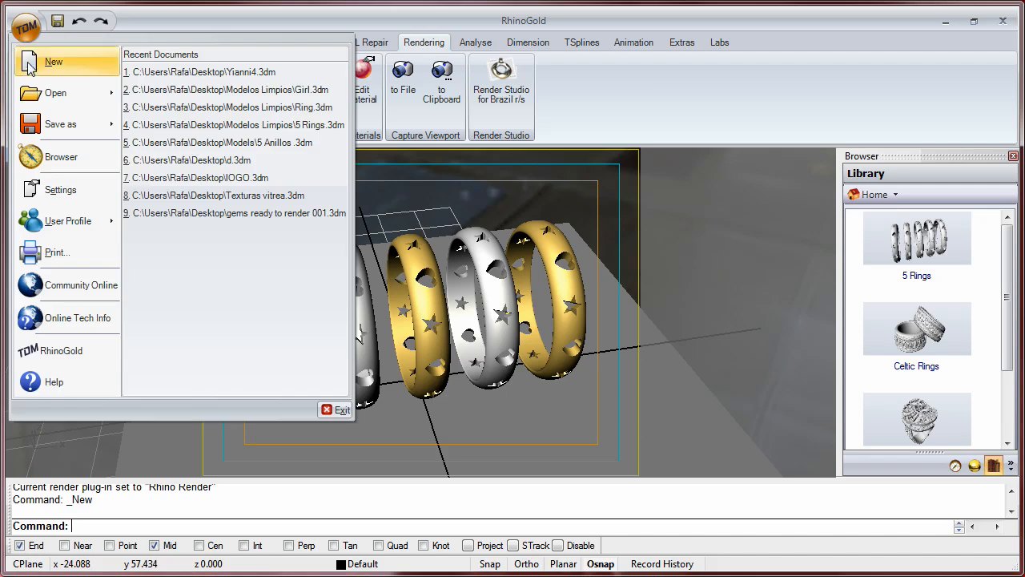
click(30, 63)
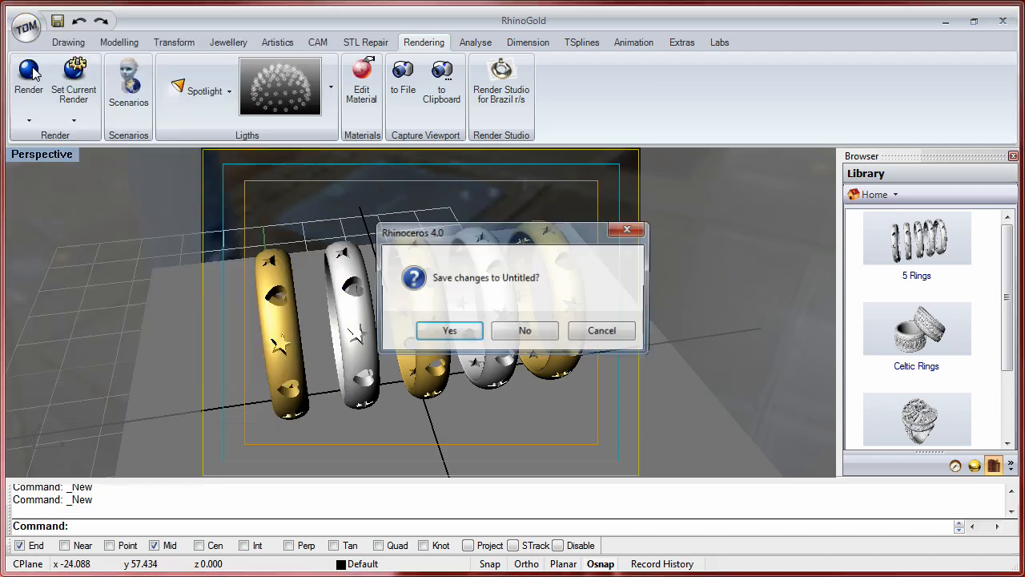
click(526, 331)
click(593, 402)
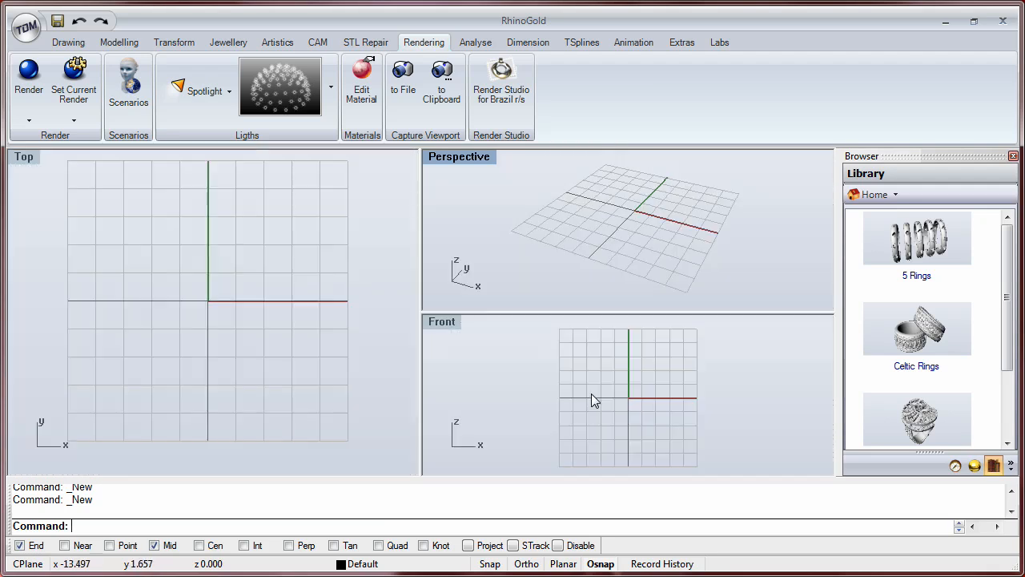
Maximize the Perspective viewport and place the Girl pendant from the model library in the scene.
double_click(480, 157)
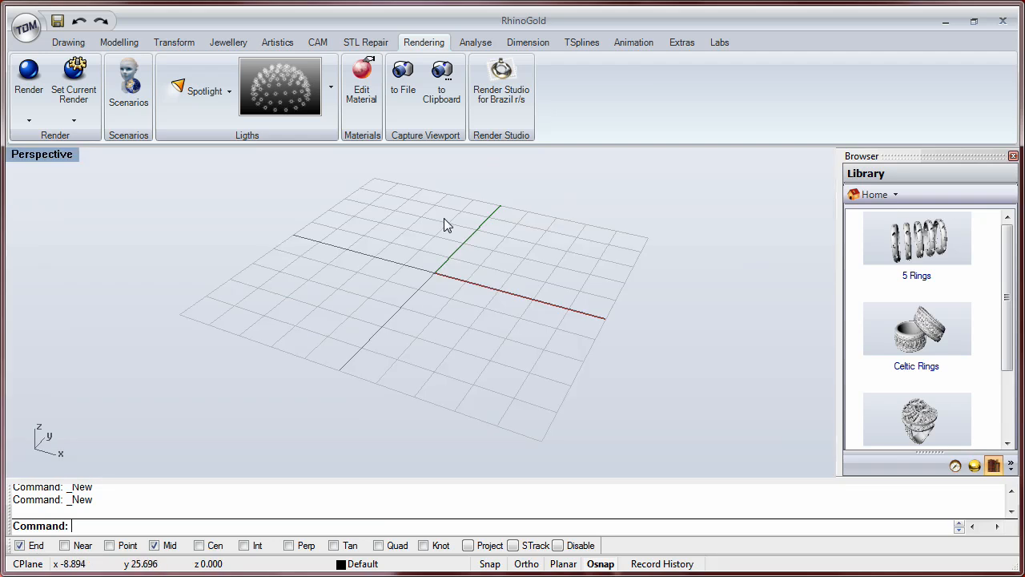
right_drag(420, 291, 492, 339)
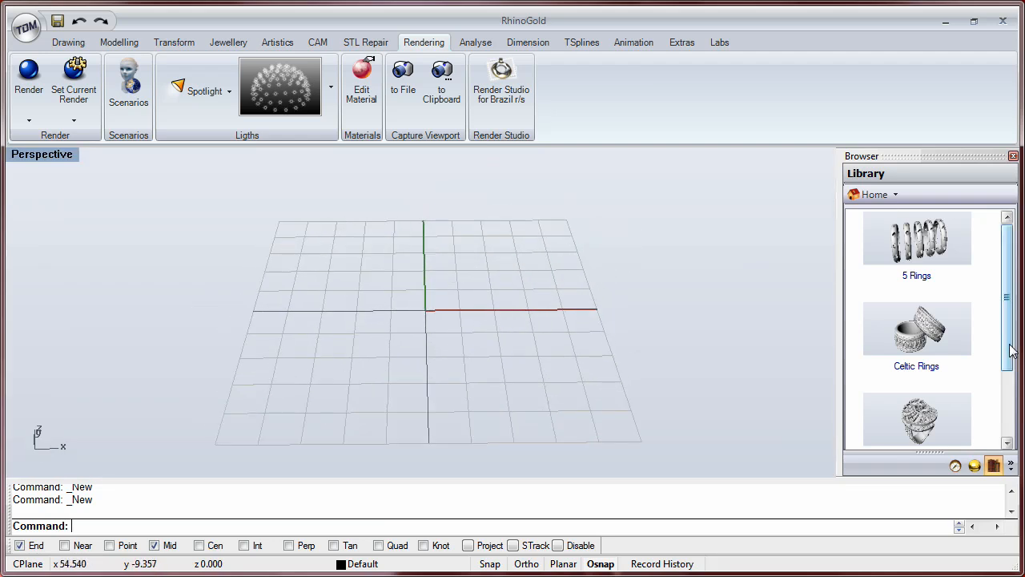
scroll(1011, 350, down, 2)
click(923, 406)
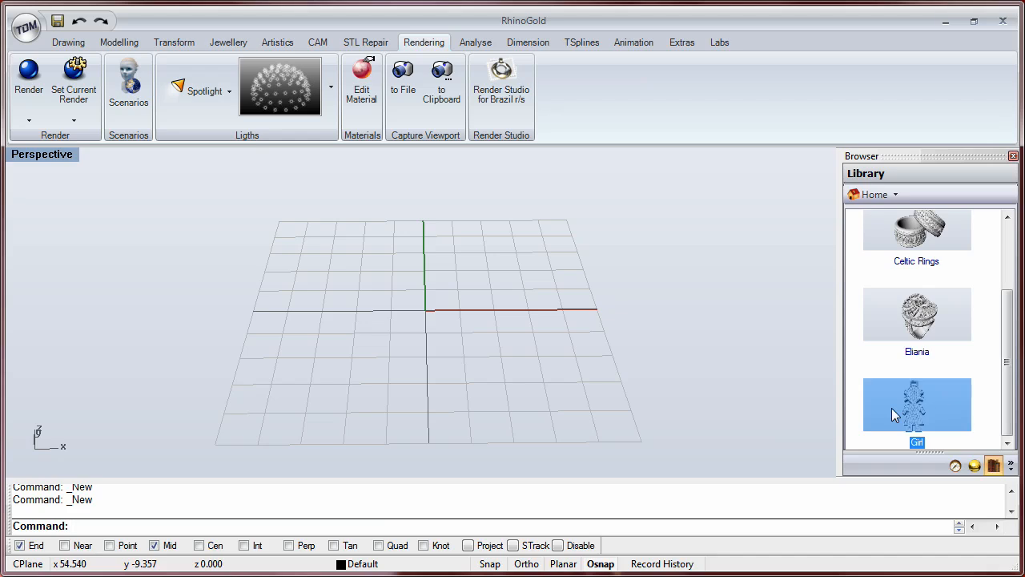
drag(919, 405, 504, 341)
scroll(424, 289, up, 3)
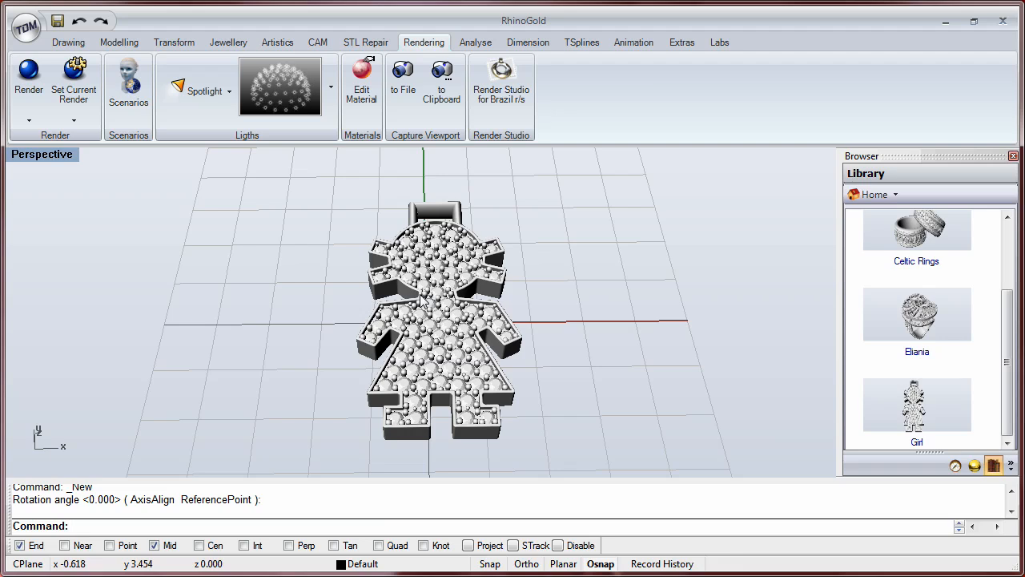
Open Render Studio for Brazil and apply the Lead ground plate from the Metals collection.
click(511, 110)
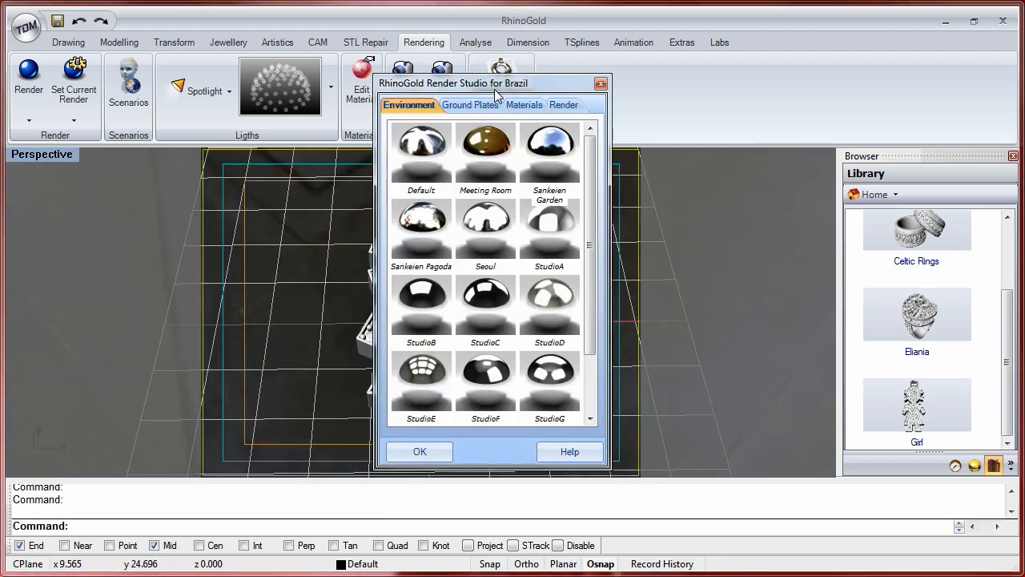
drag(491, 95, 725, 68)
click(703, 89)
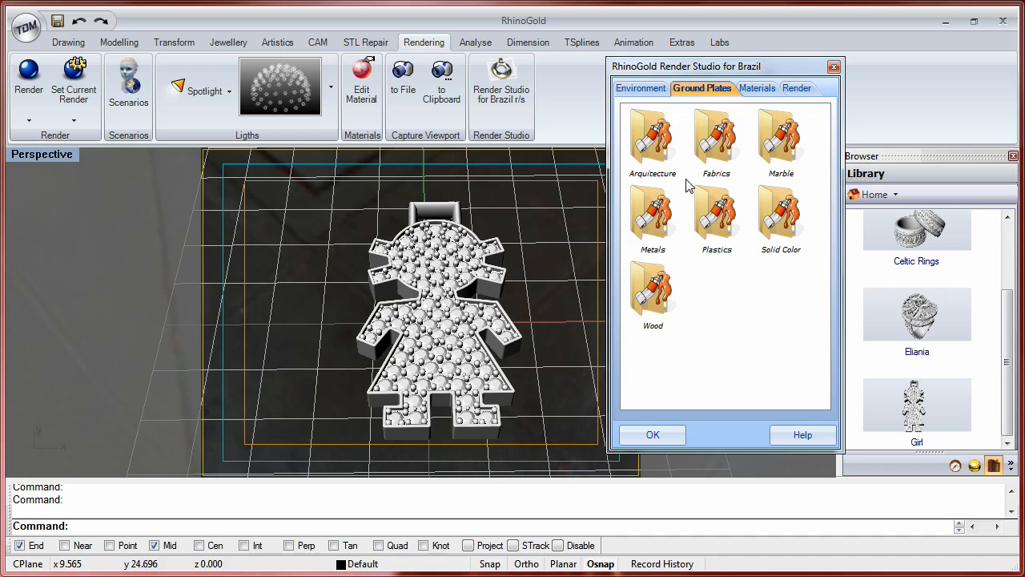
double_click(654, 221)
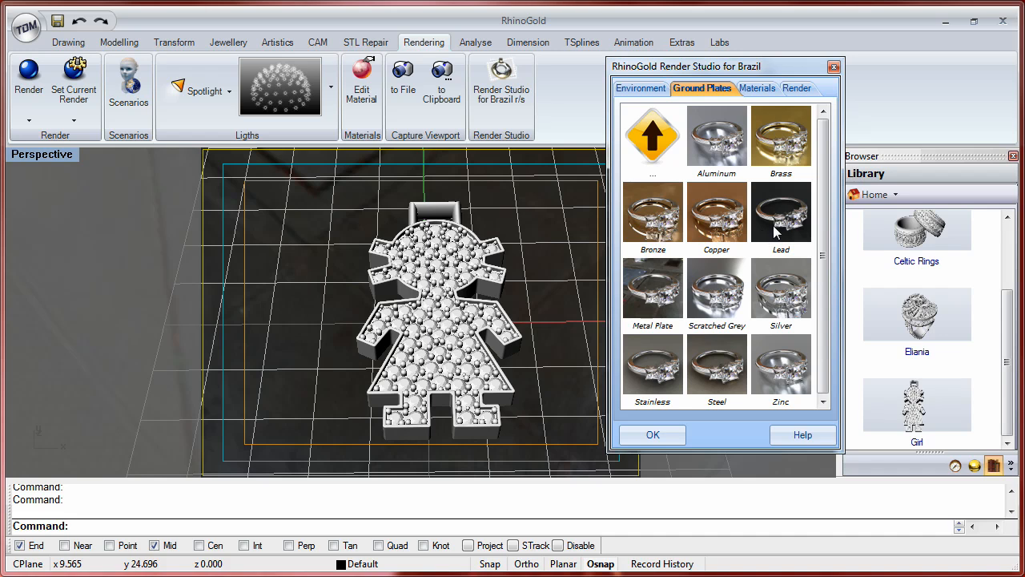
double_click(775, 218)
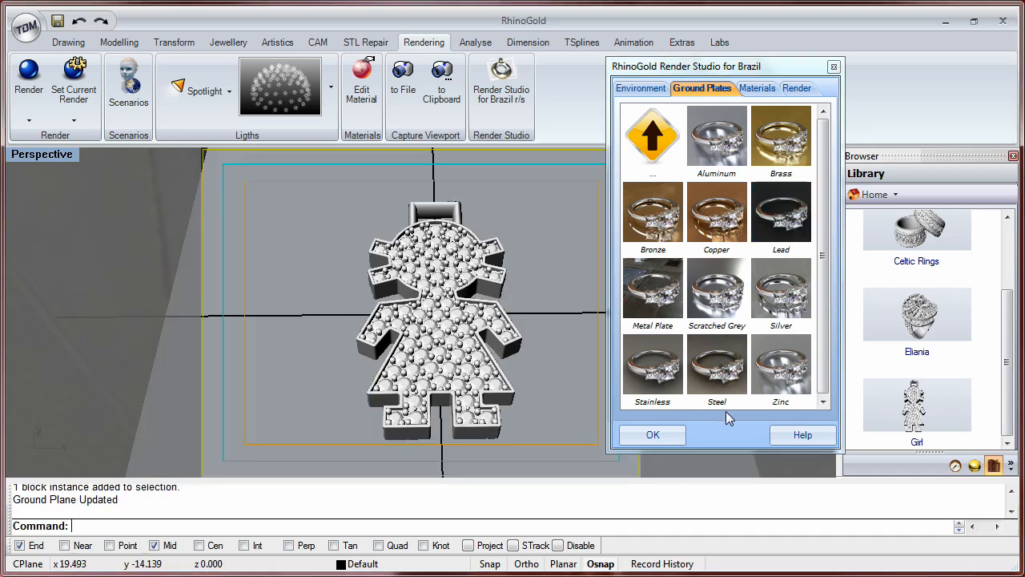
Apply the Gold 14k Yellow Polish metal material to the metal parts of the girl pendant.
scroll(473, 210, down, 4)
right_drag(491, 270, 485, 240)
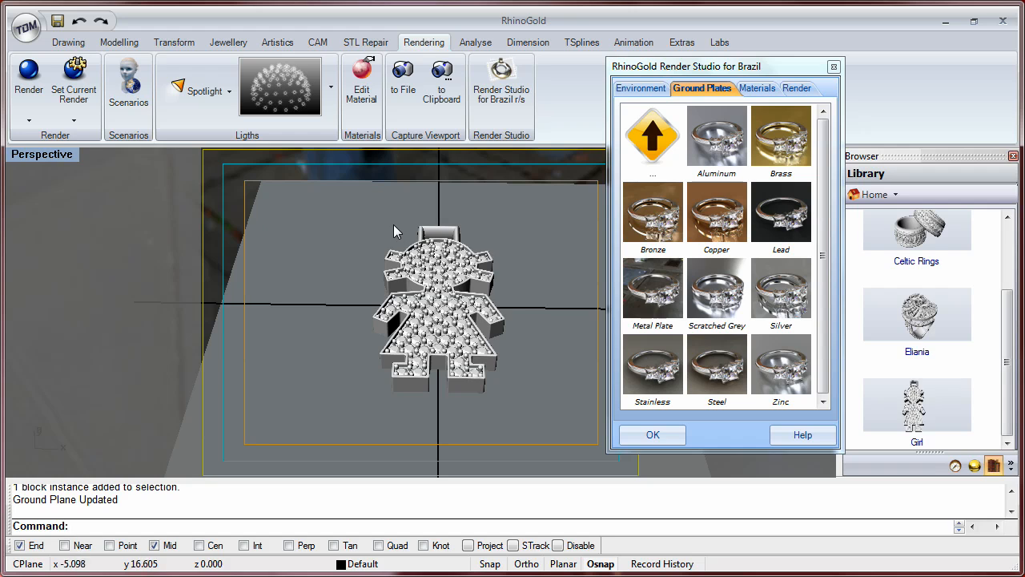
right_drag(510, 338, 449, 352)
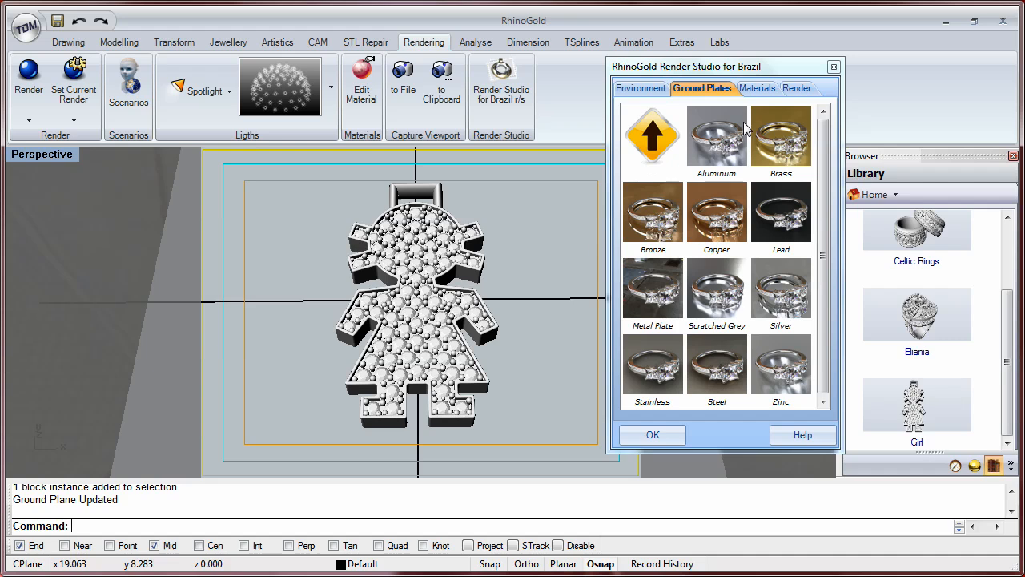
click(751, 88)
click(481, 290)
click(527, 327)
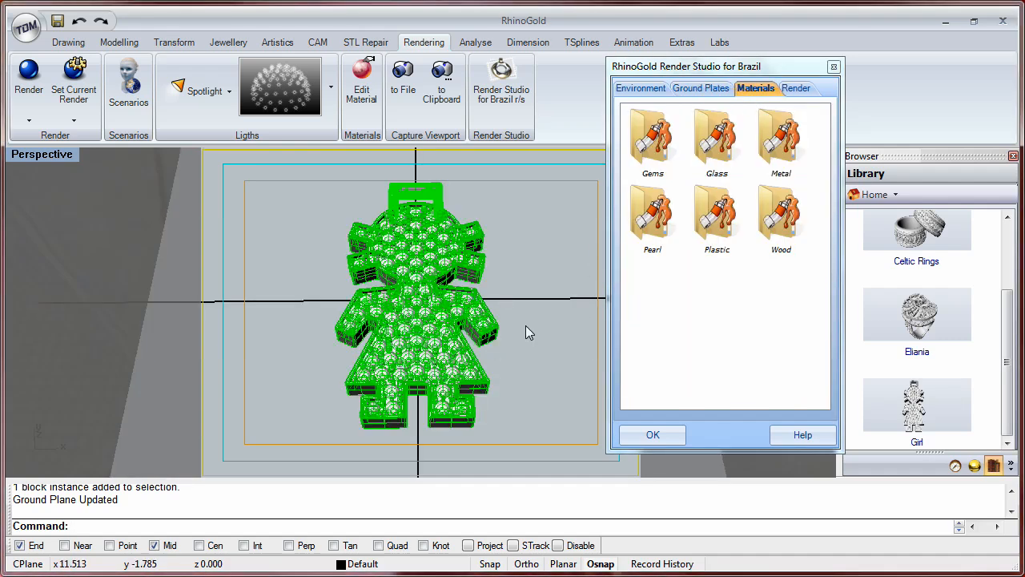
double_click(774, 141)
drag(821, 187, 823, 209)
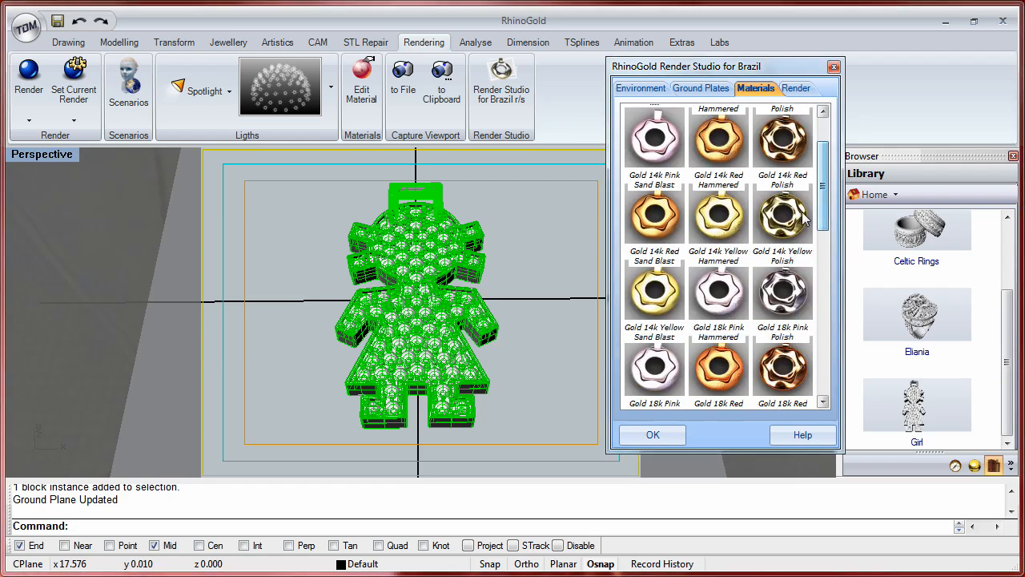
double_click(779, 218)
click(504, 300)
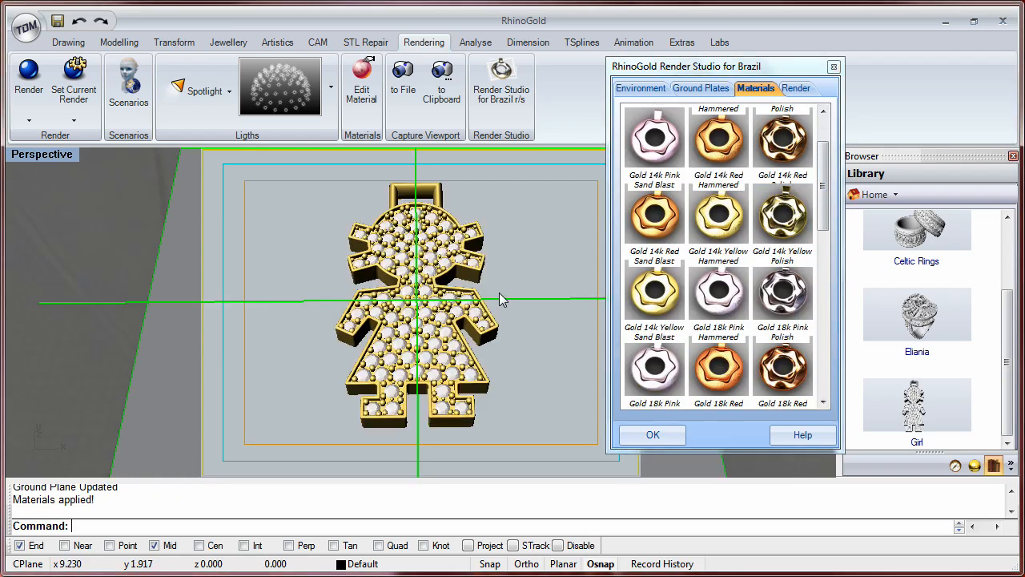
click(133, 262)
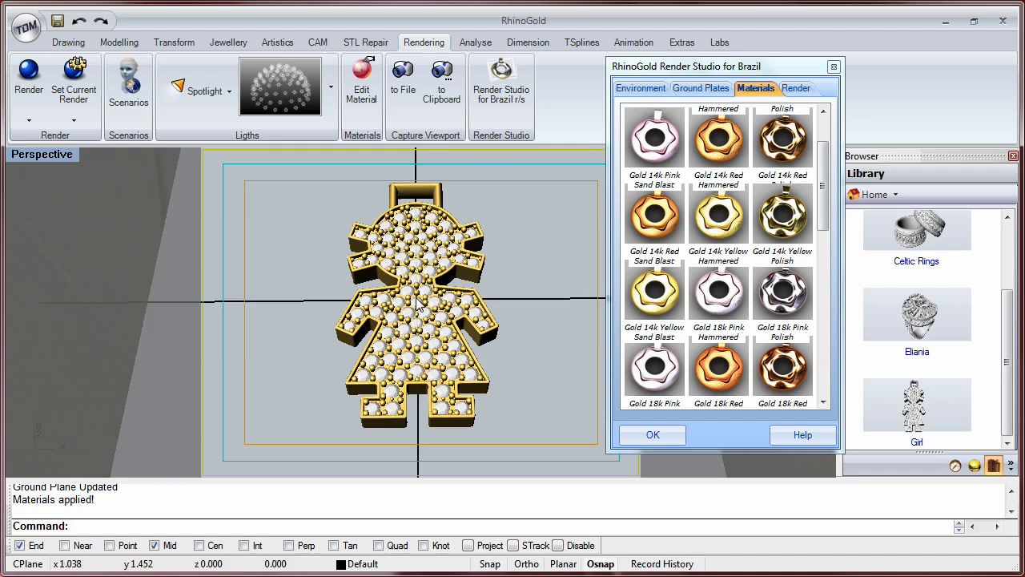
Select all gems in the pendant at once and apply the Diamond gem material to them.
middle_click(411, 233)
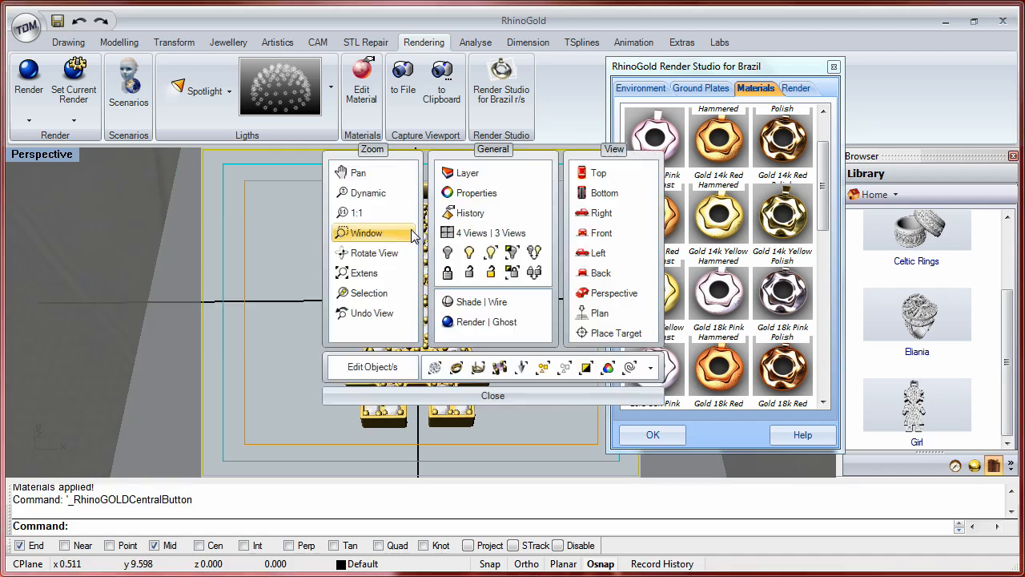
click(433, 368)
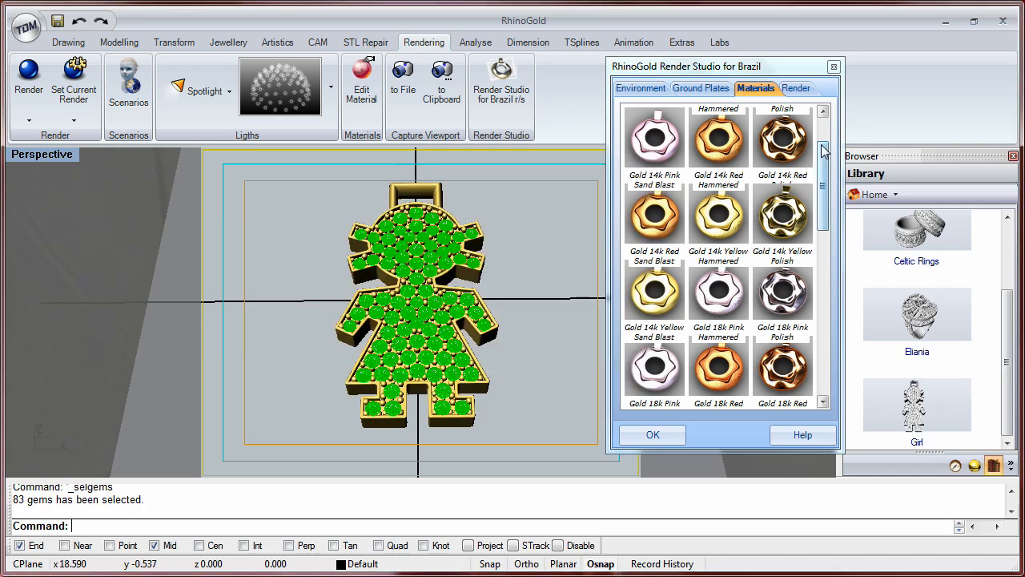
scroll(820, 150, up, 5)
double_click(672, 138)
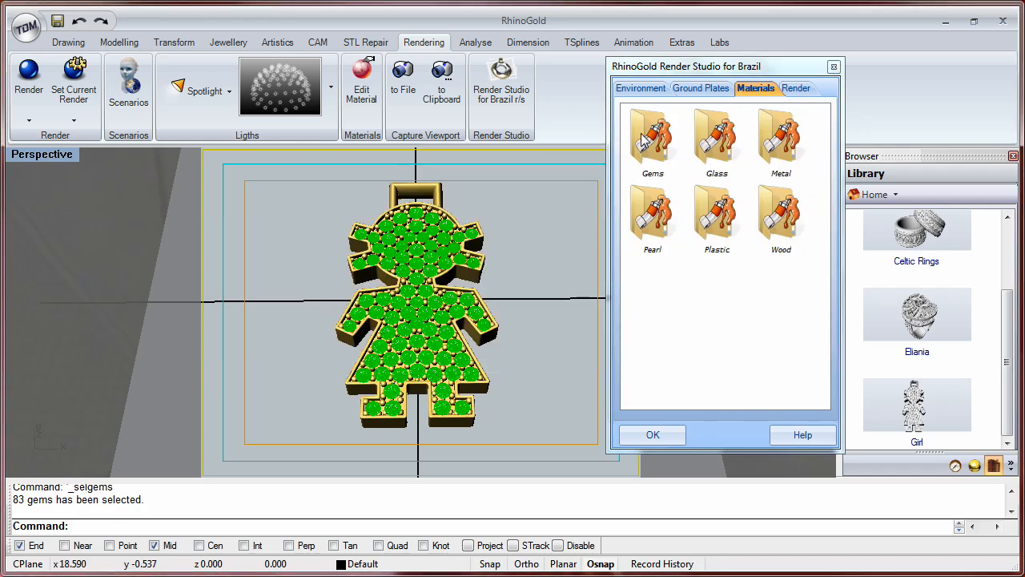
double_click(640, 142)
drag(826, 150, 826, 206)
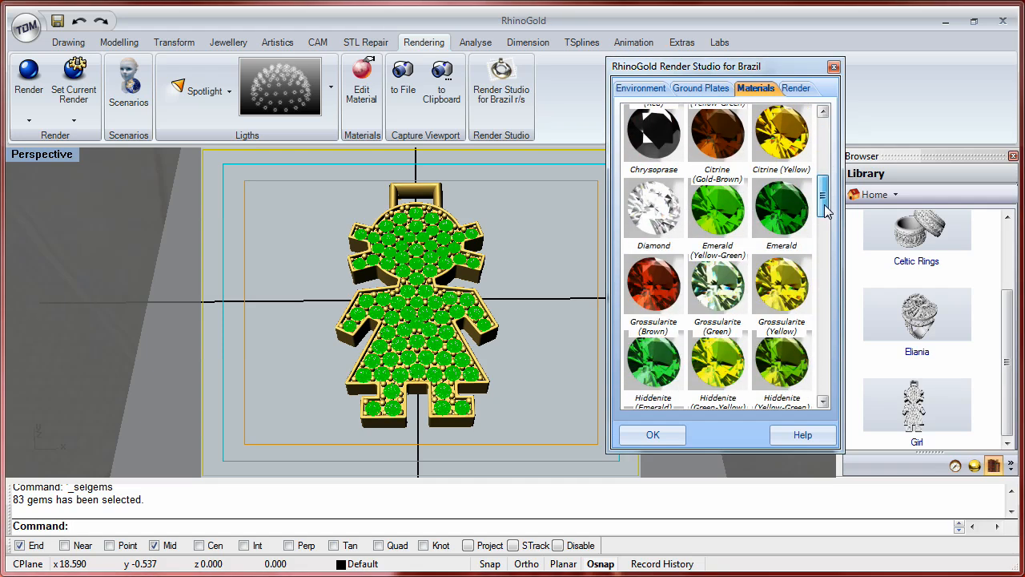
click(640, 221)
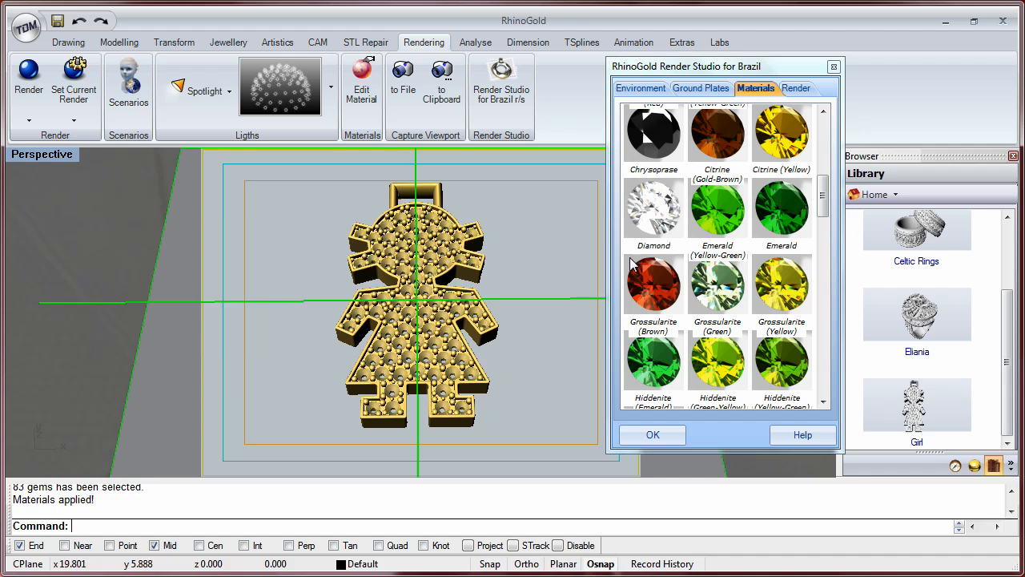
Test-render the diamond pendant with the High Quality Render preset and close the render window without saving.
click(805, 89)
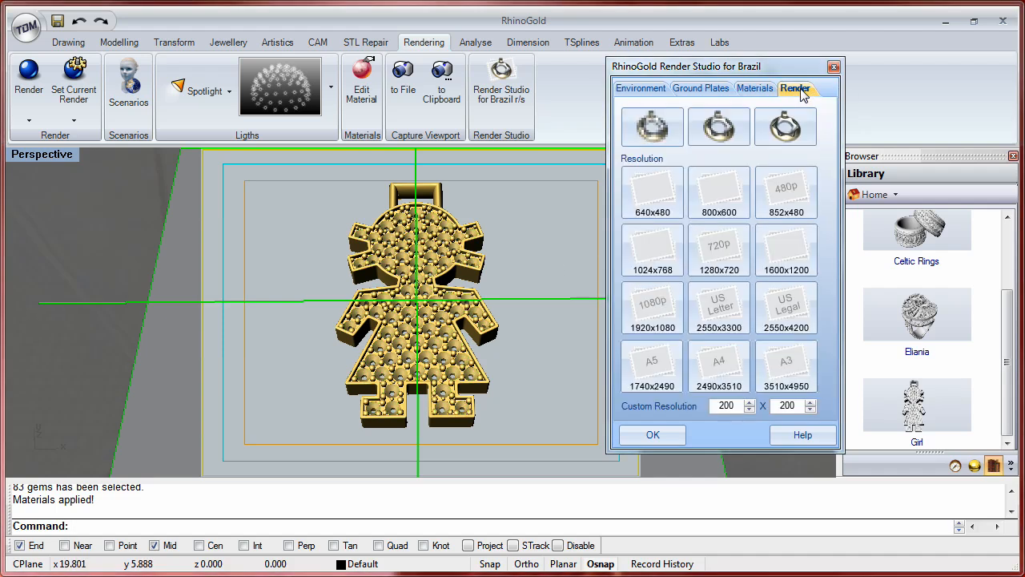
click(789, 128)
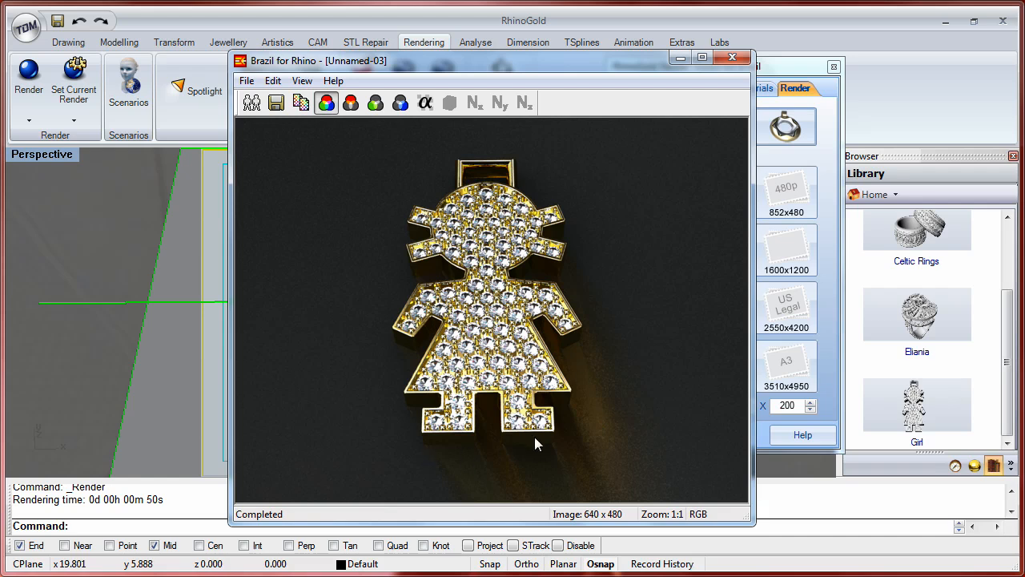
click(732, 57)
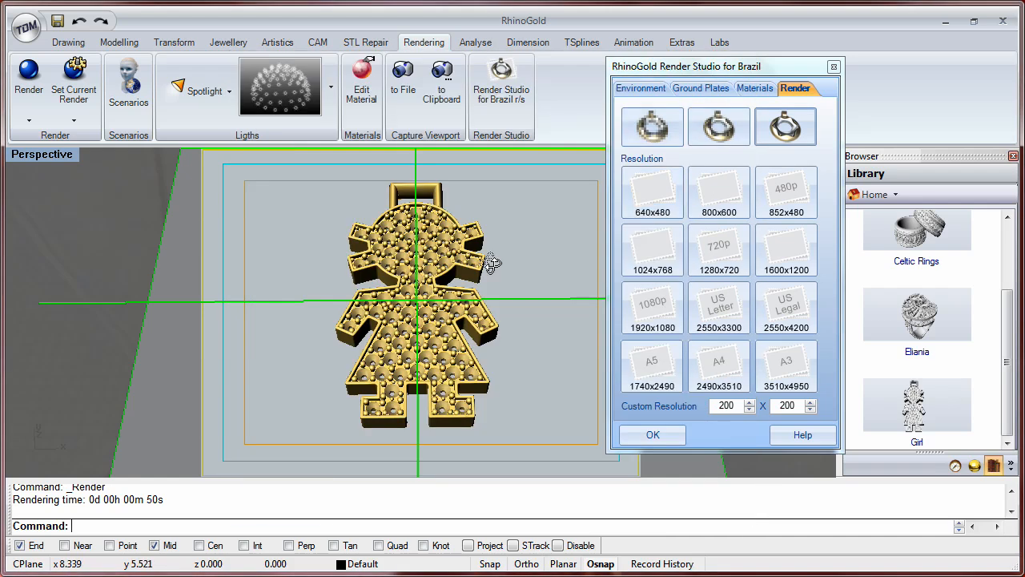
Render the pendant in high quality from a more overhead view and save the image to the Desktop as Render 3.
right_drag(494, 278, 495, 334)
click(785, 126)
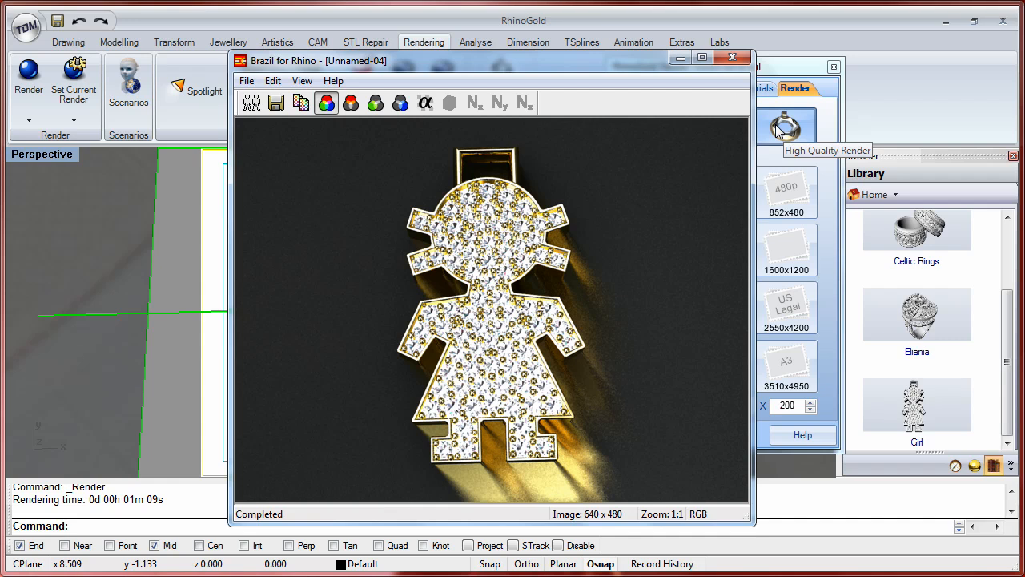
click(281, 108)
text(Render 3)
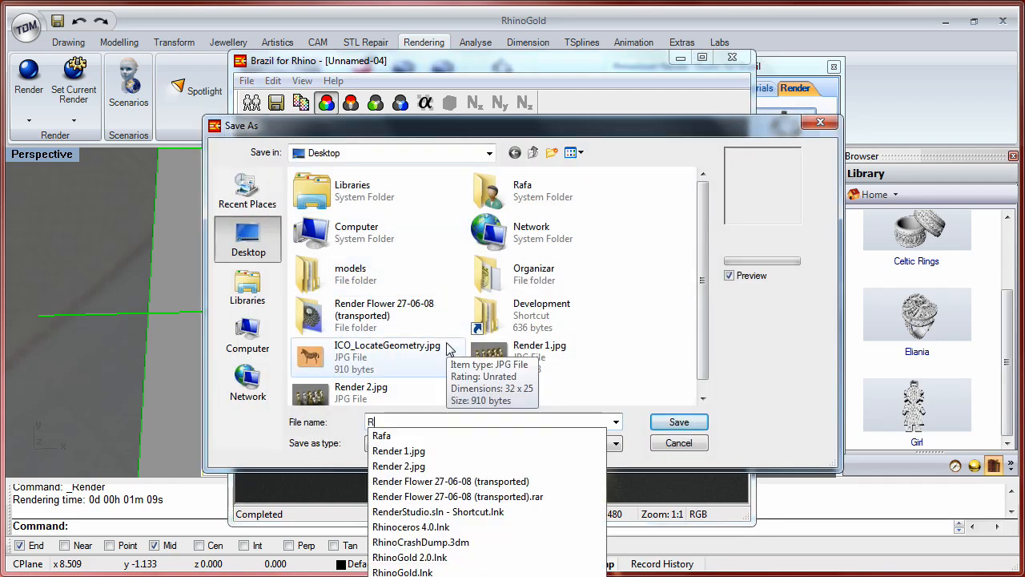